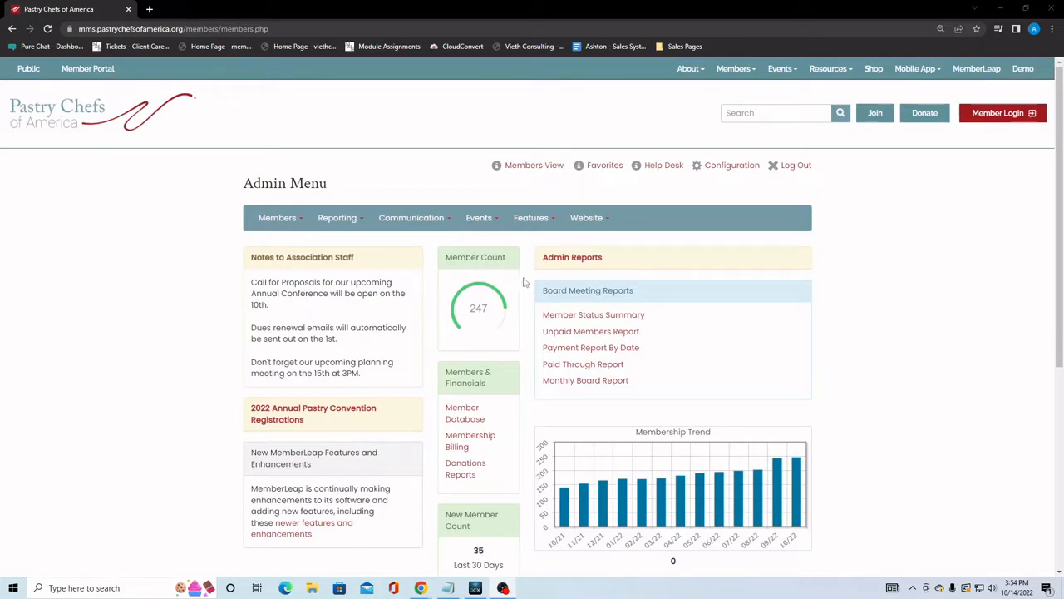
Open the global Event Registration configuration and expand its General Options
click(732, 168)
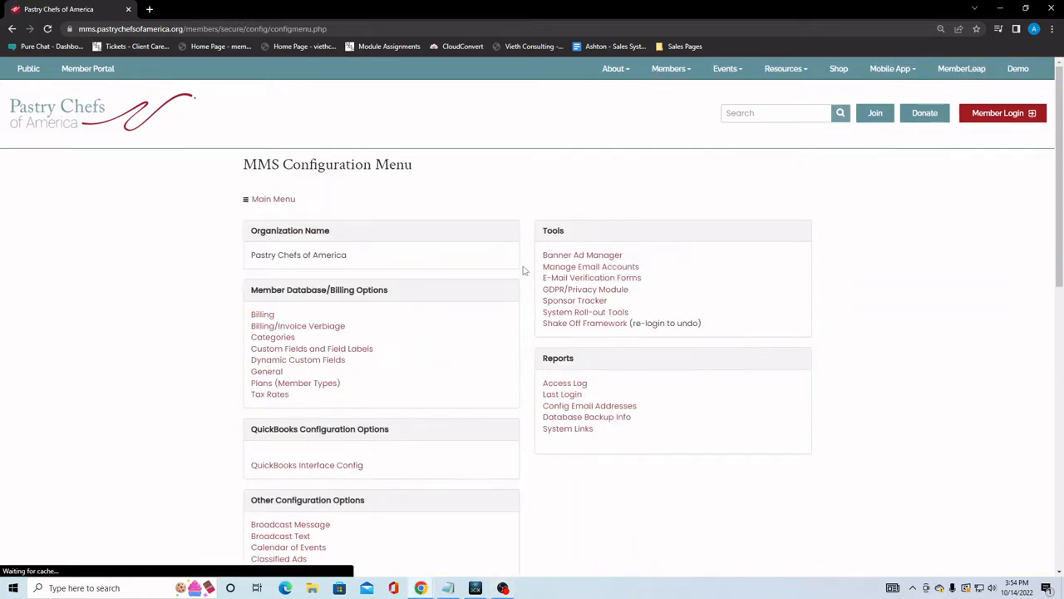
scroll(387, 482, down, 3)
scroll(394, 404, down, 1)
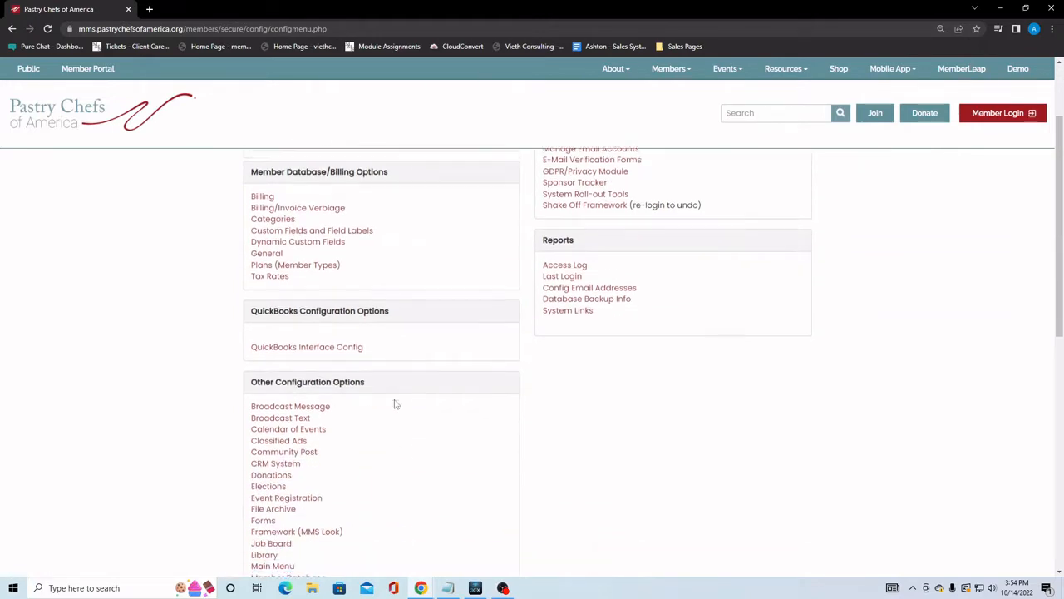
click(305, 454)
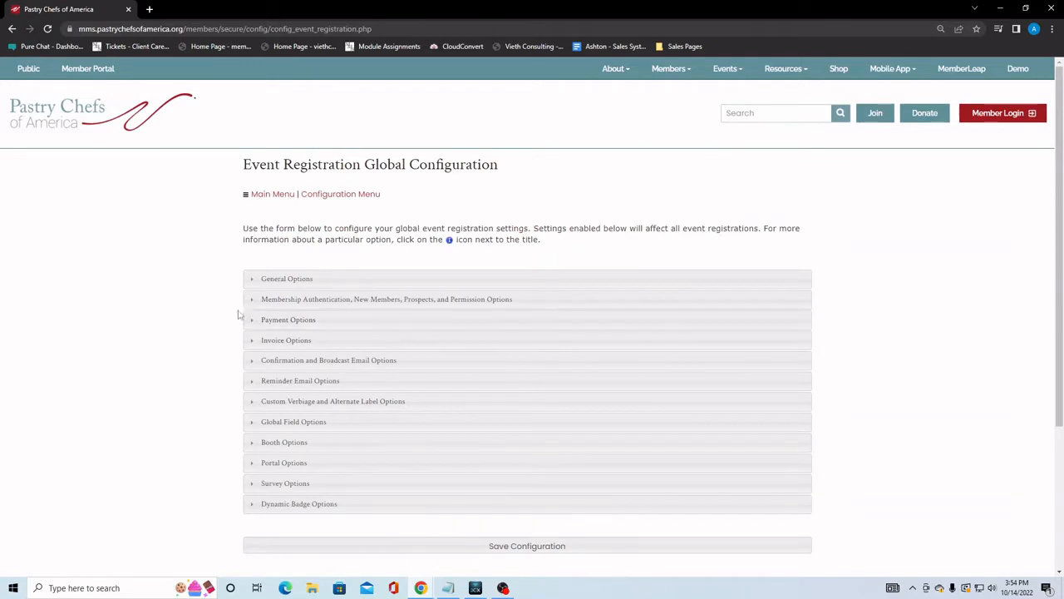
click(335, 282)
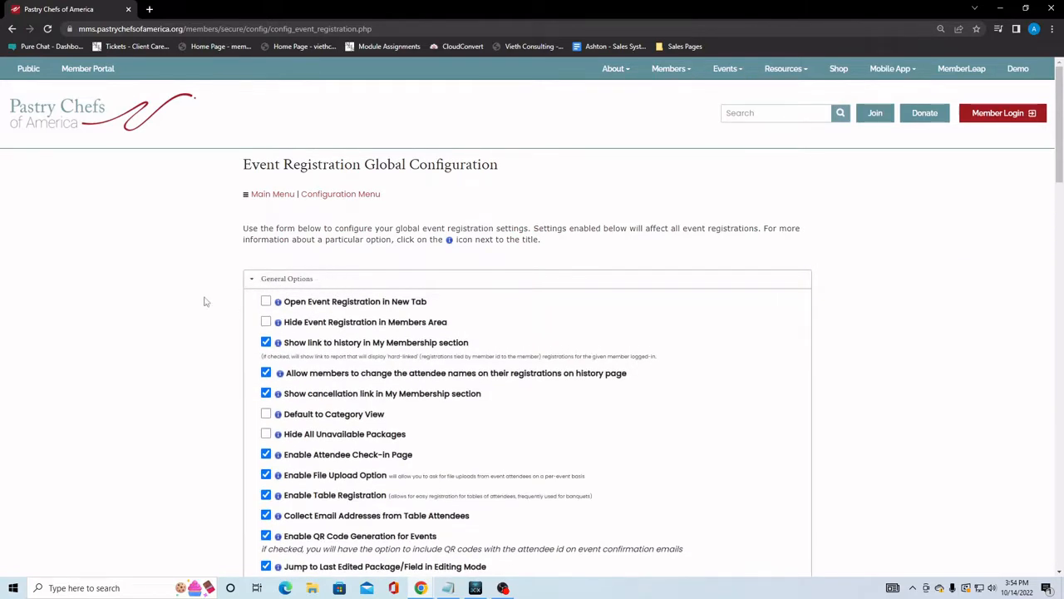
Disable CEU tracking by event field in the general options and enable it again
scroll(206, 301, down, 1)
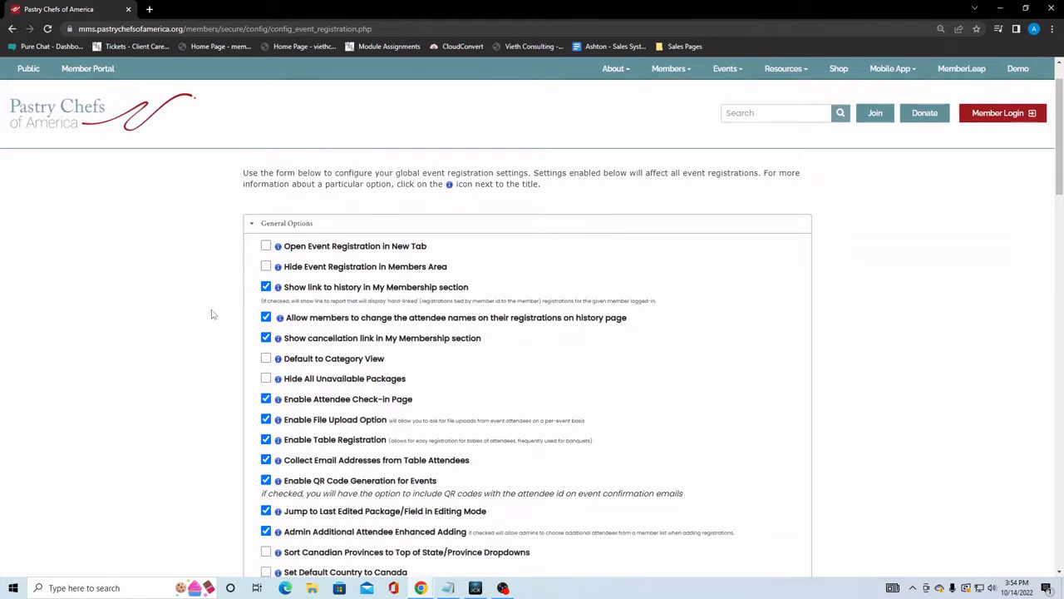
scroll(212, 315, down, 3)
scroll(212, 314, down, 2)
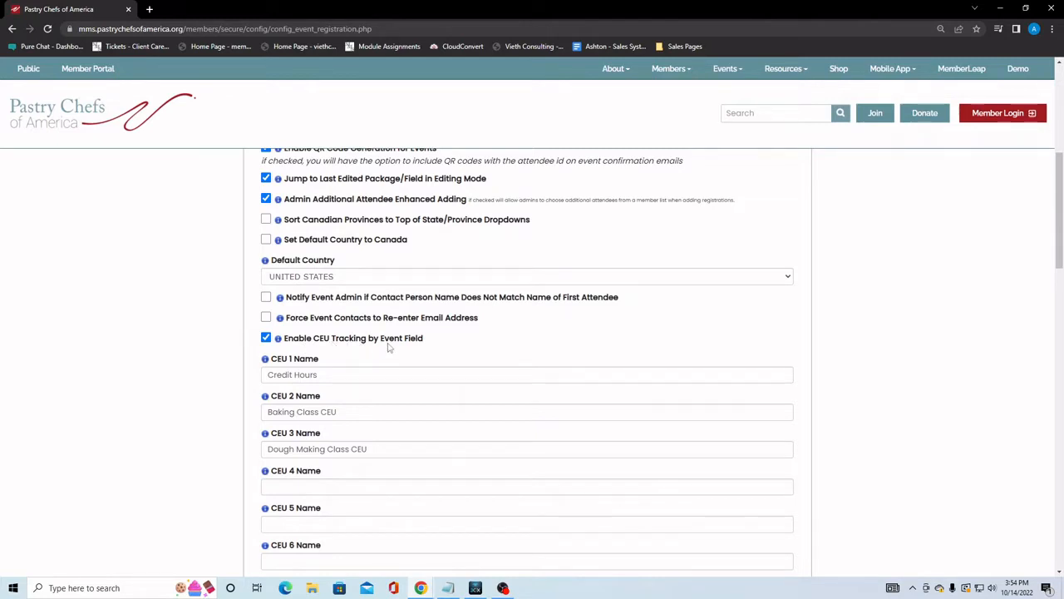
click(266, 339)
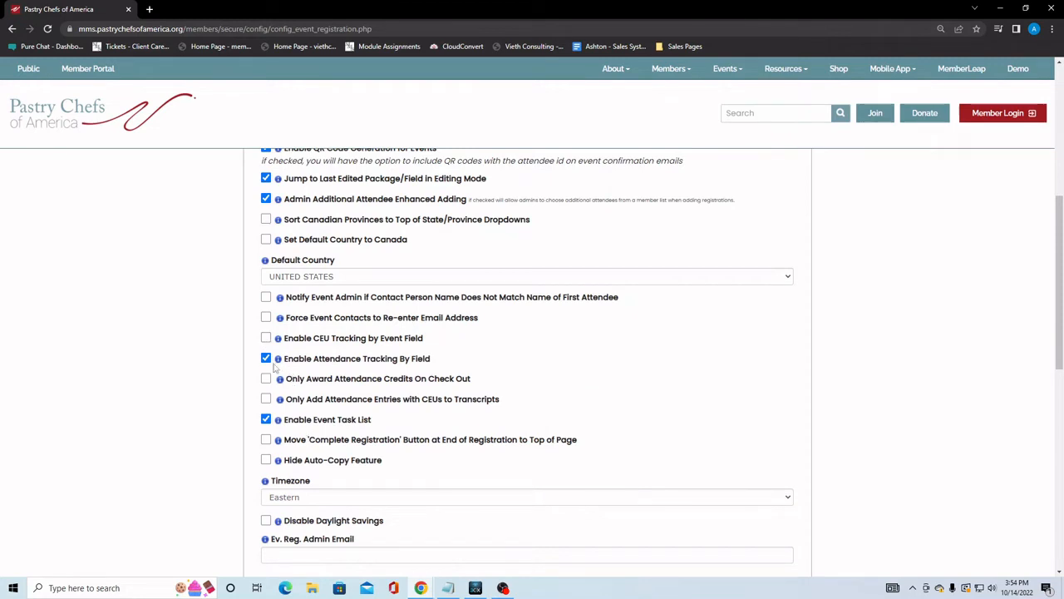
scroll(192, 356, down, 1)
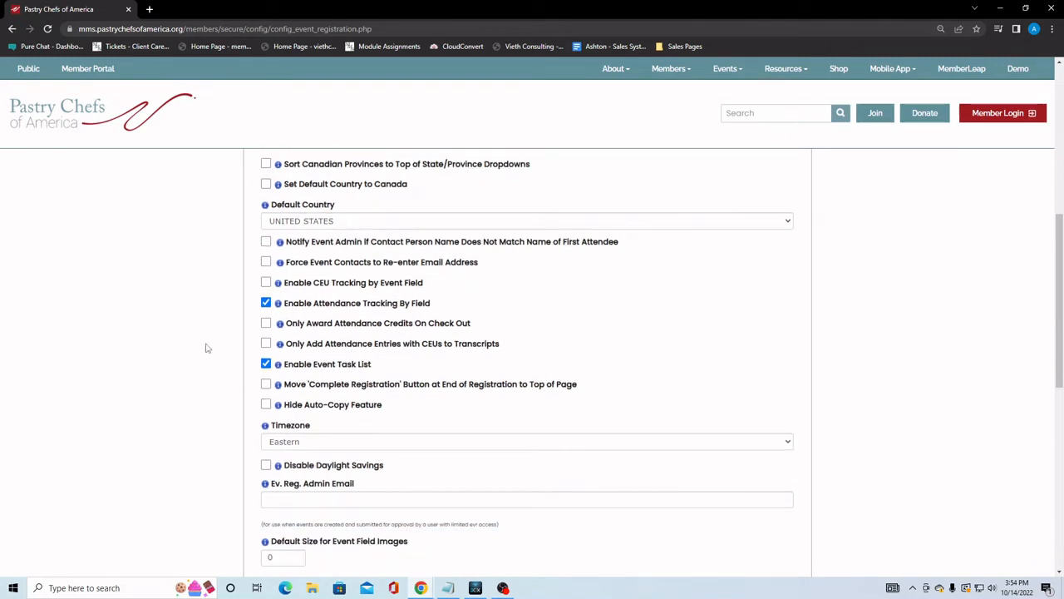
click(266, 283)
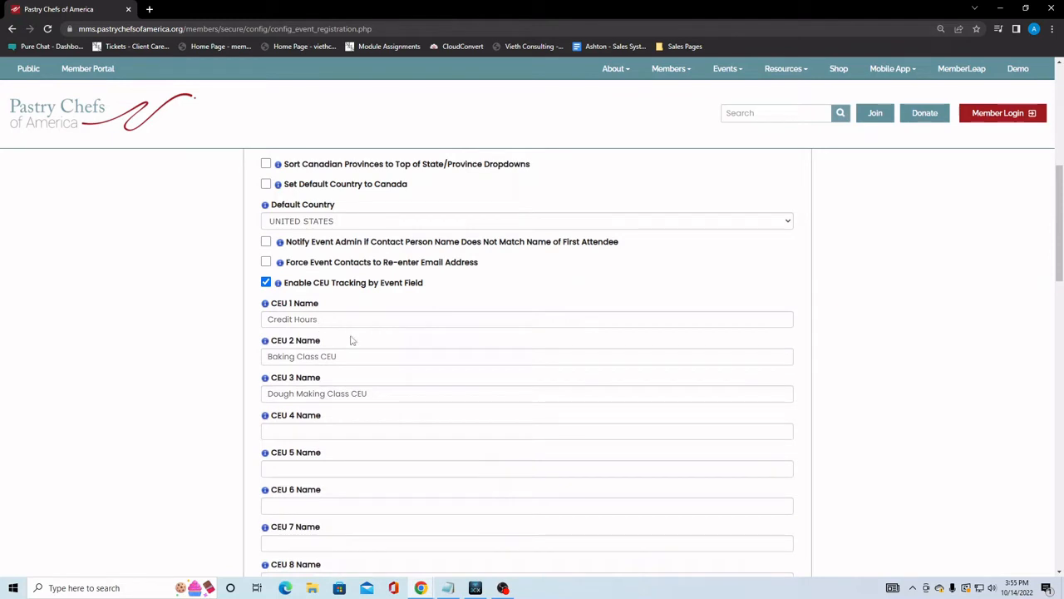
Review the 20 CEU name fields and the Enable Attendance Tracking By Field option in the general options
scroll(352, 340, down, 5)
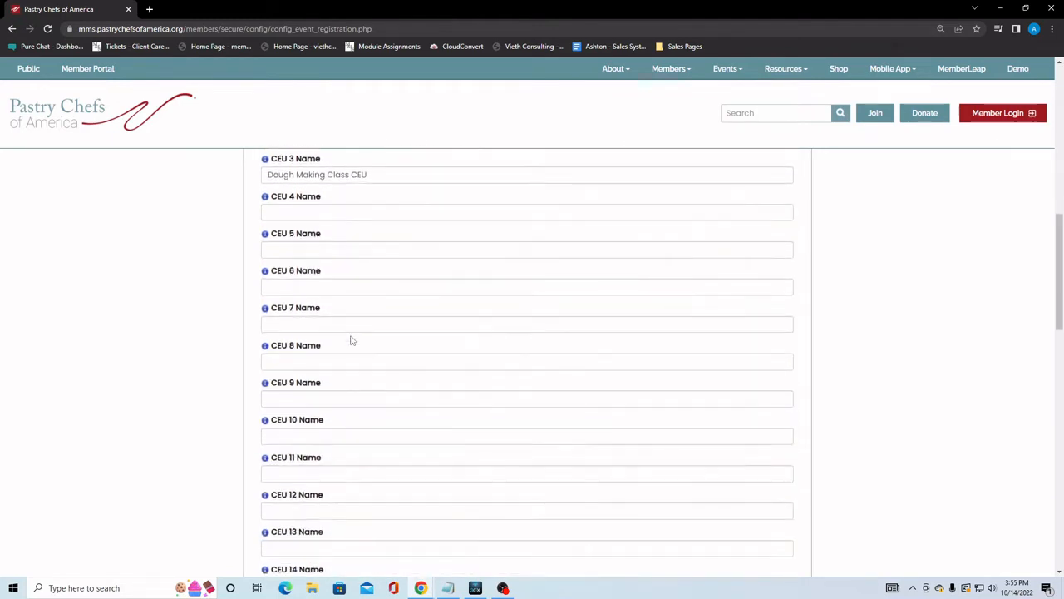
scroll(351, 340, down, 2)
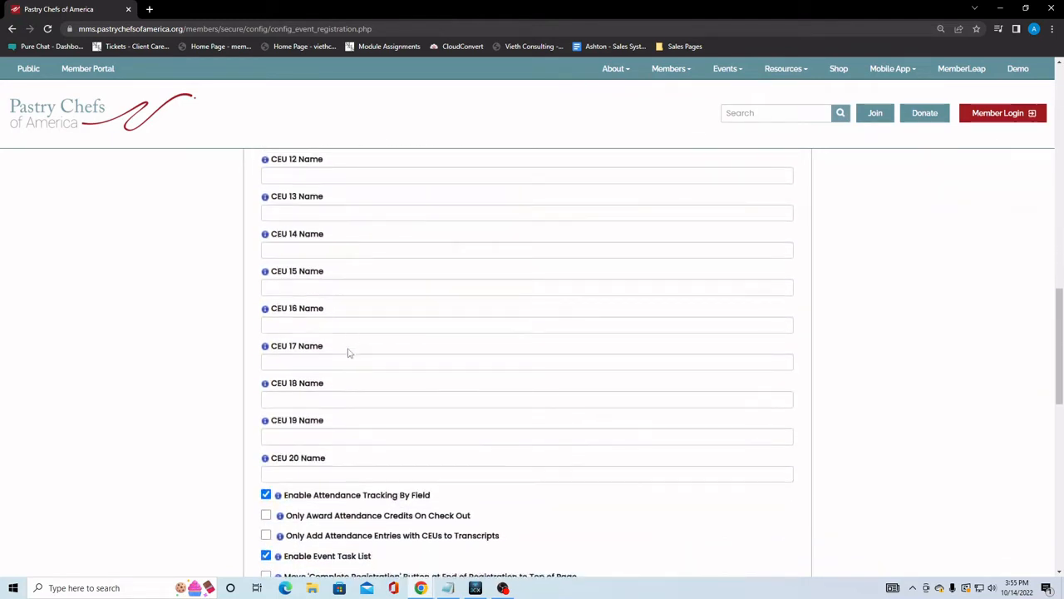
scroll(345, 358, up, 4)
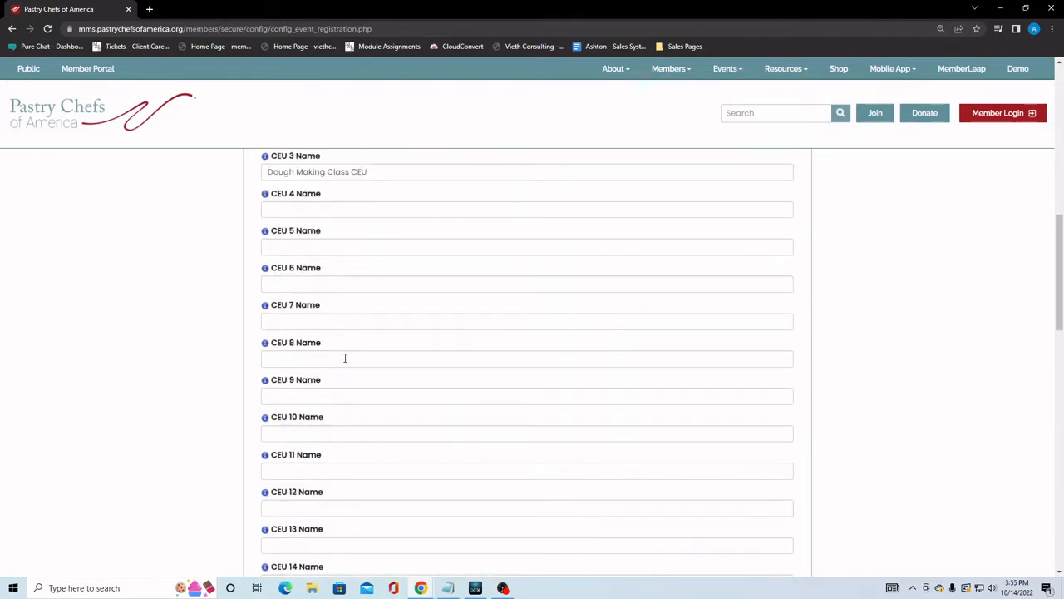
scroll(345, 358, up, 3)
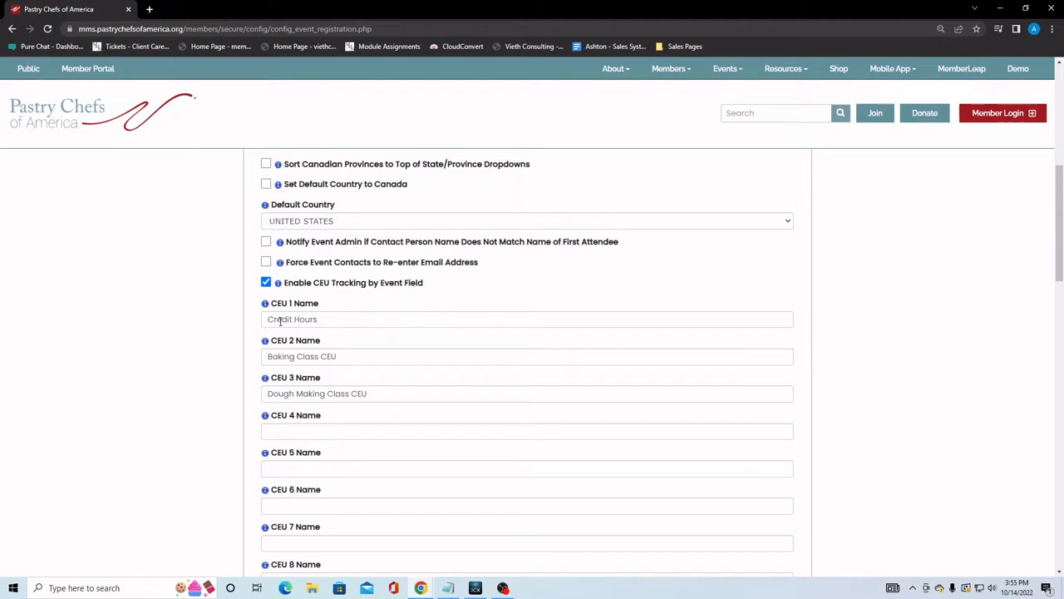
drag(266, 319, 344, 320)
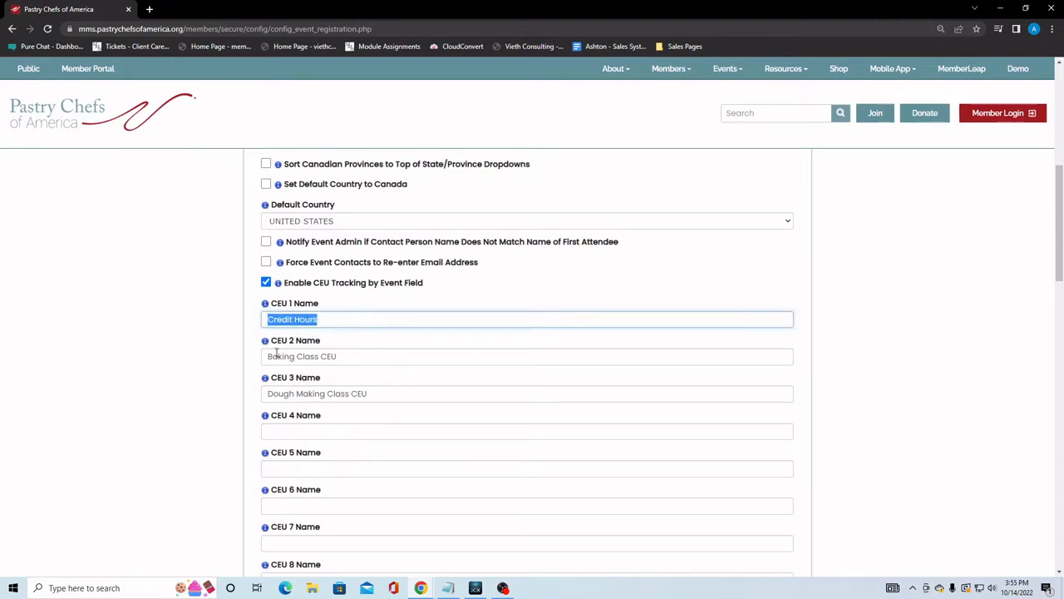
drag(267, 355, 363, 357)
drag(267, 394, 408, 393)
click(408, 393)
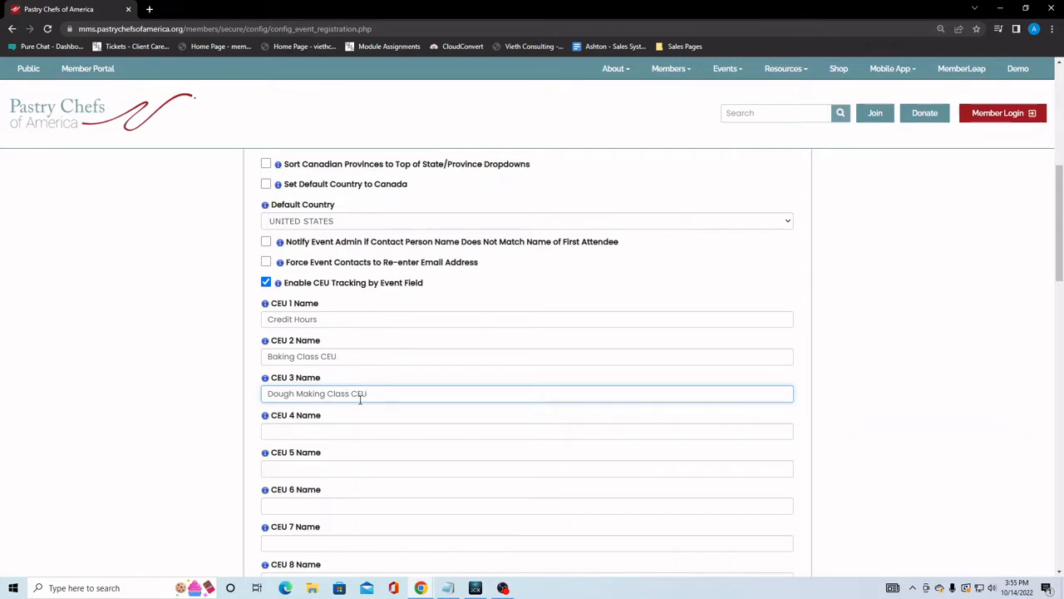
scroll(238, 306, down, 5)
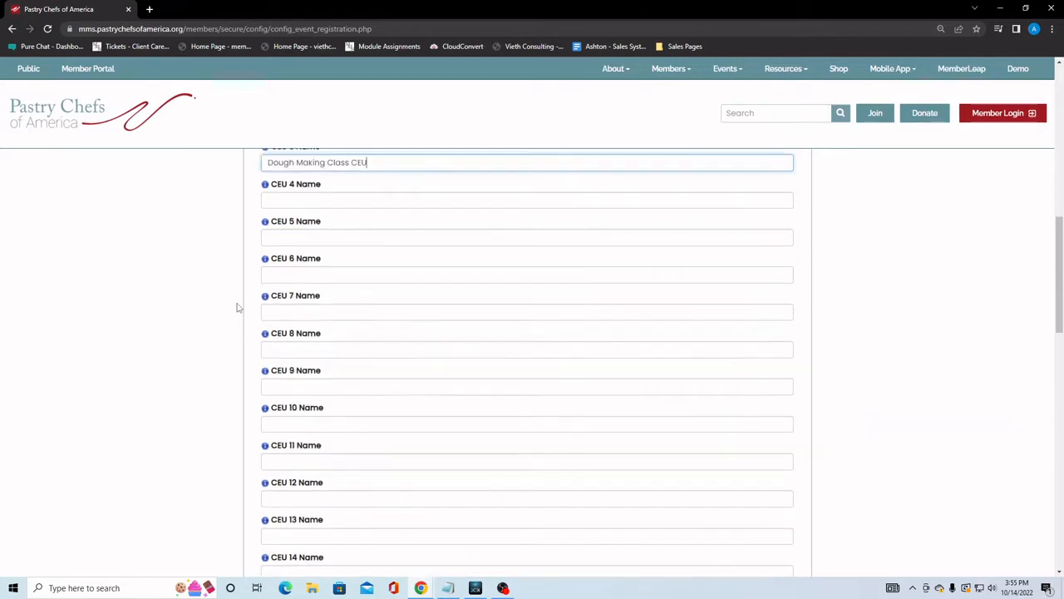
scroll(237, 307, down, 3)
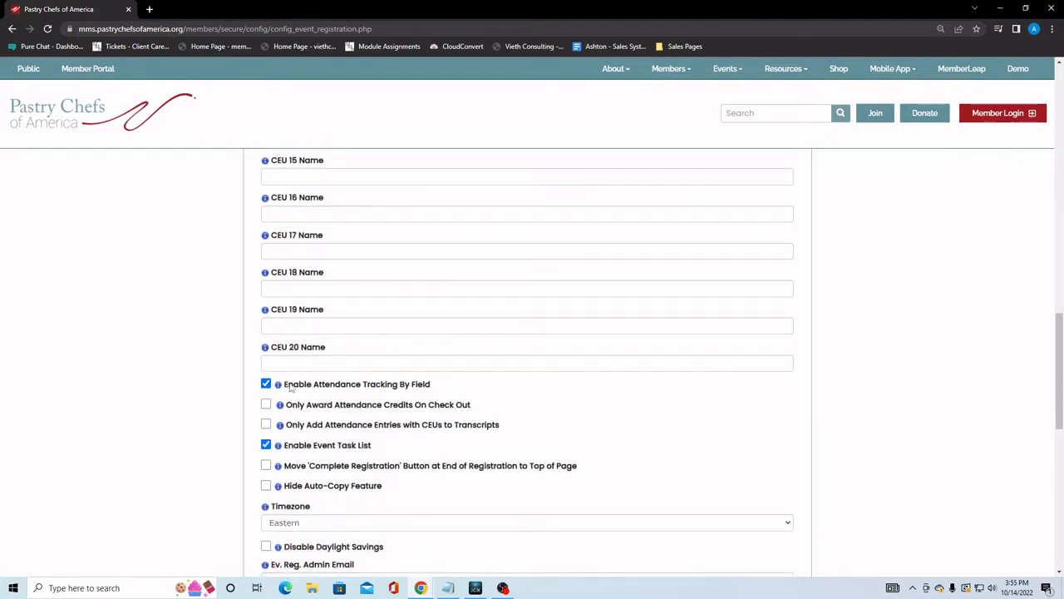
drag(290, 388, 433, 385)
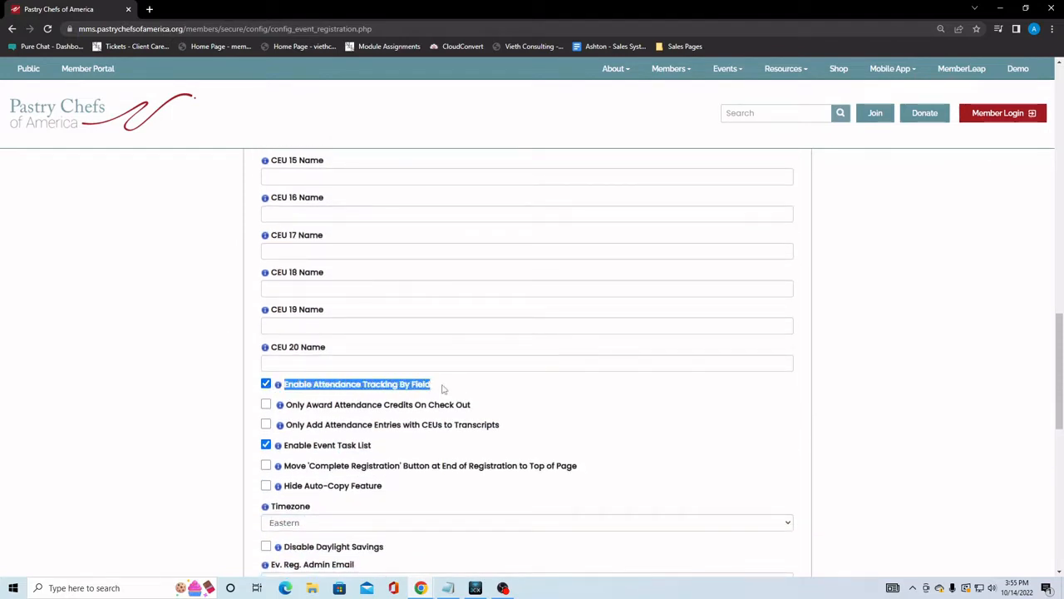
click(443, 388)
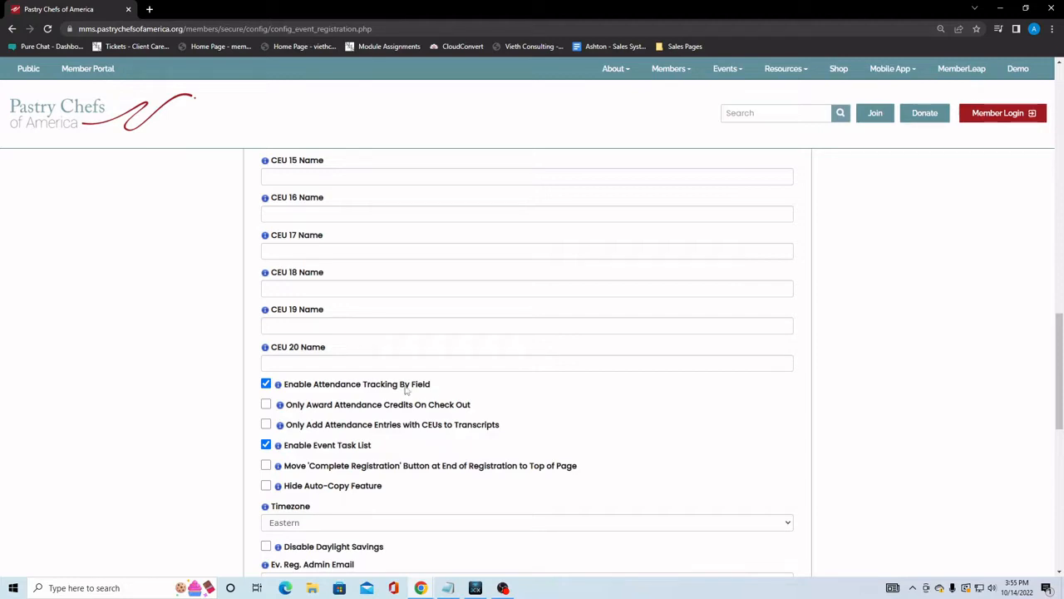
Return to the main menu and open the 54th Annual Convention - Eclair de Lune event registration for changes
scroll(209, 367, up, 10)
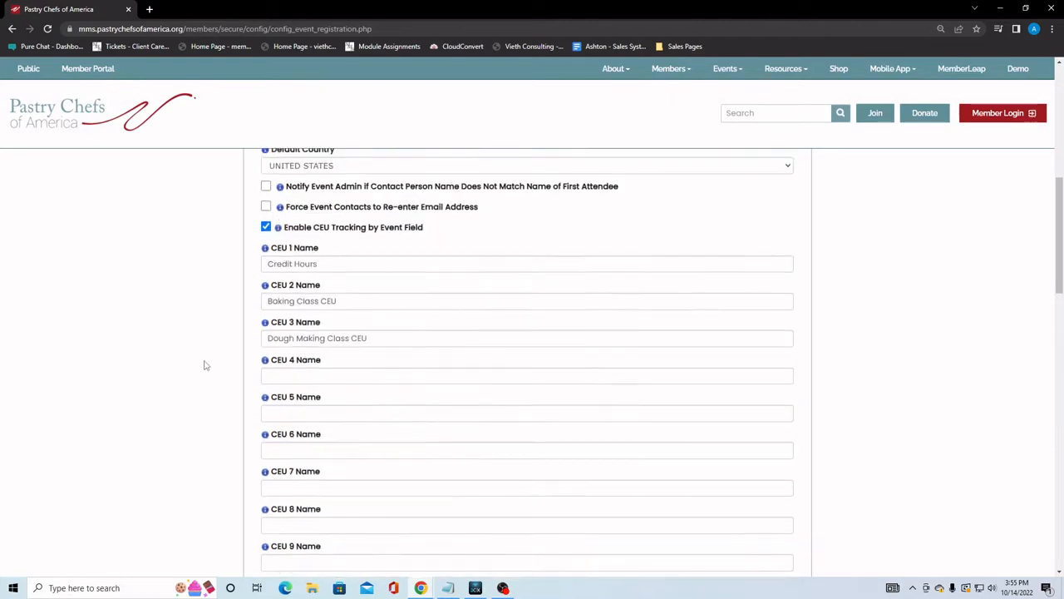
scroll(207, 366, up, 3)
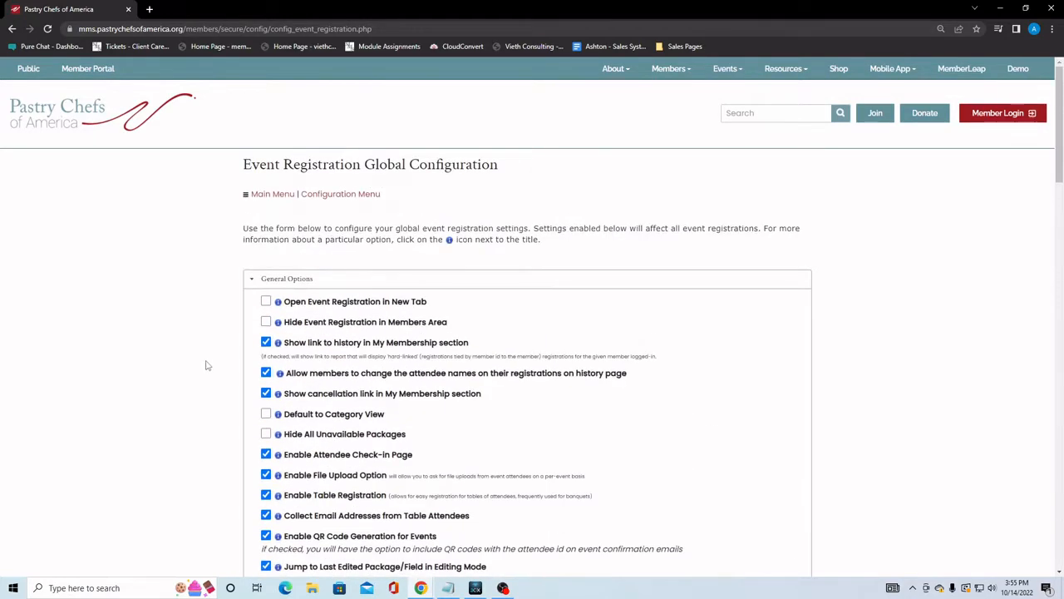
click(286, 198)
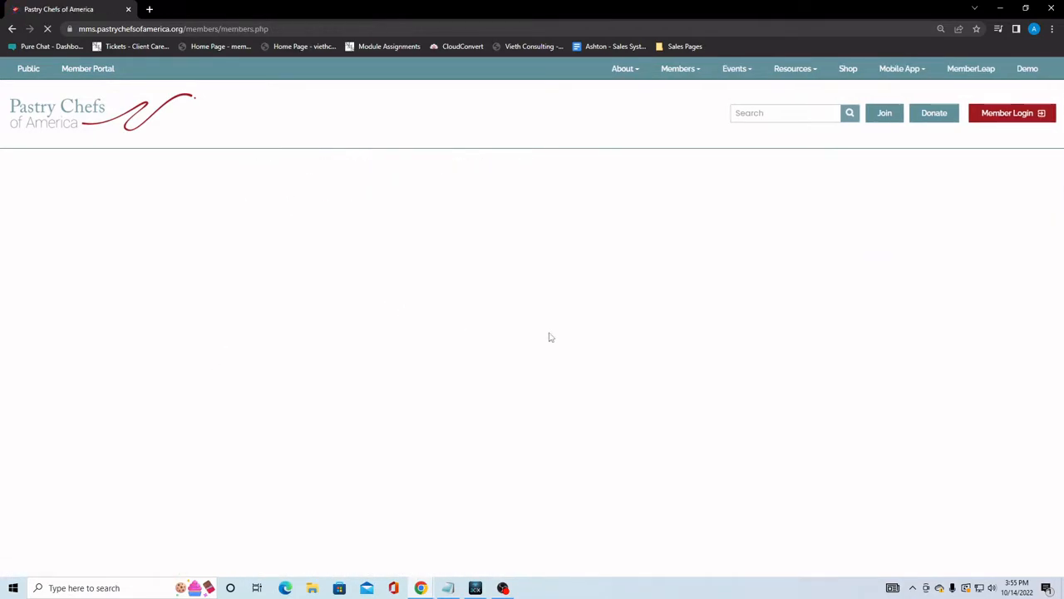
mouse_move(486, 220)
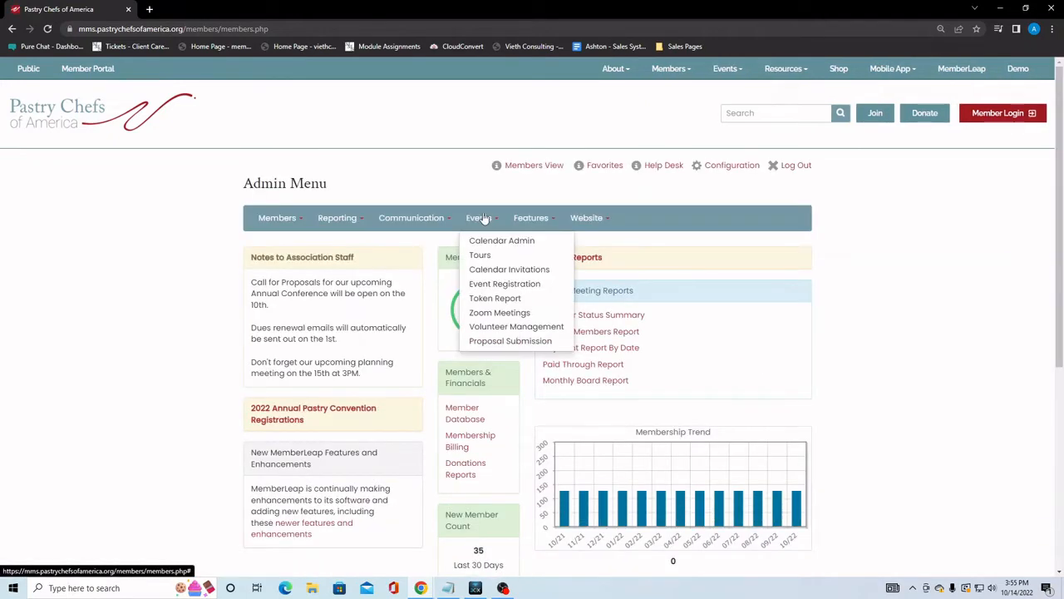
click(502, 288)
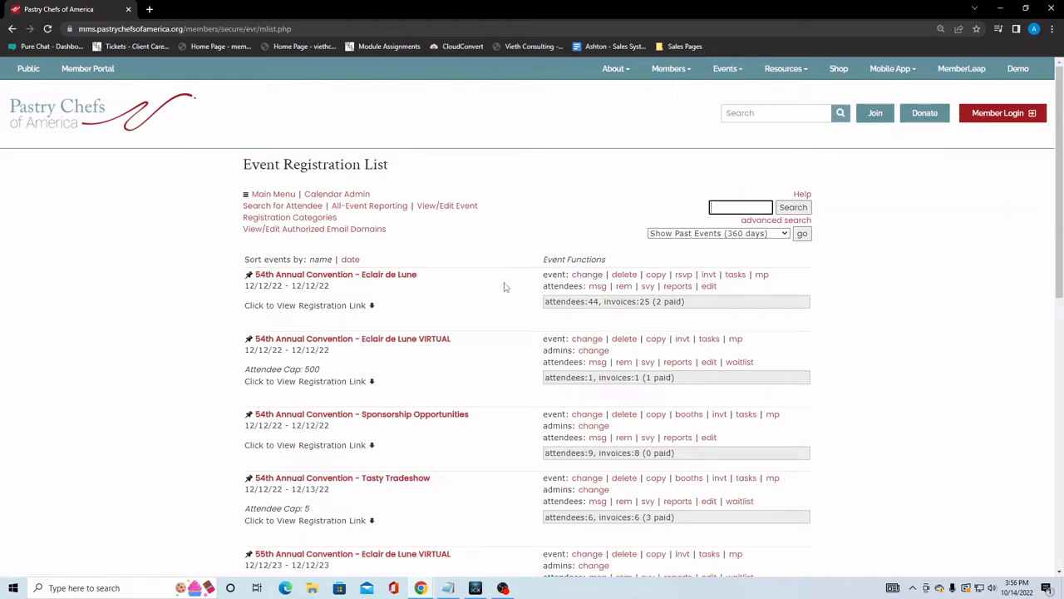
click(582, 276)
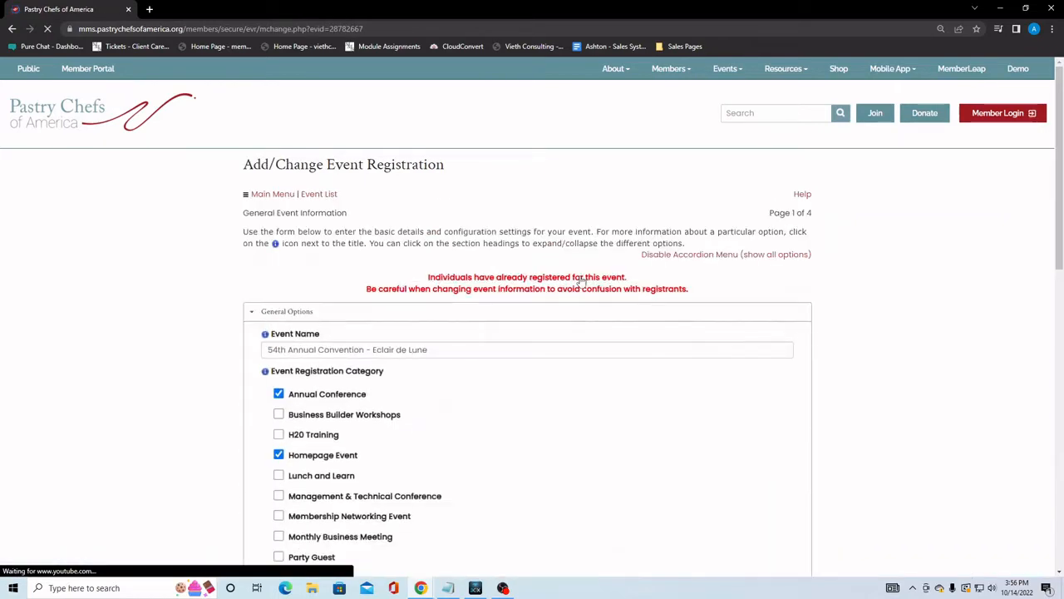
Save the general event information and continue past the discount codes and packages to the event fields page
scroll(214, 363, down, 1)
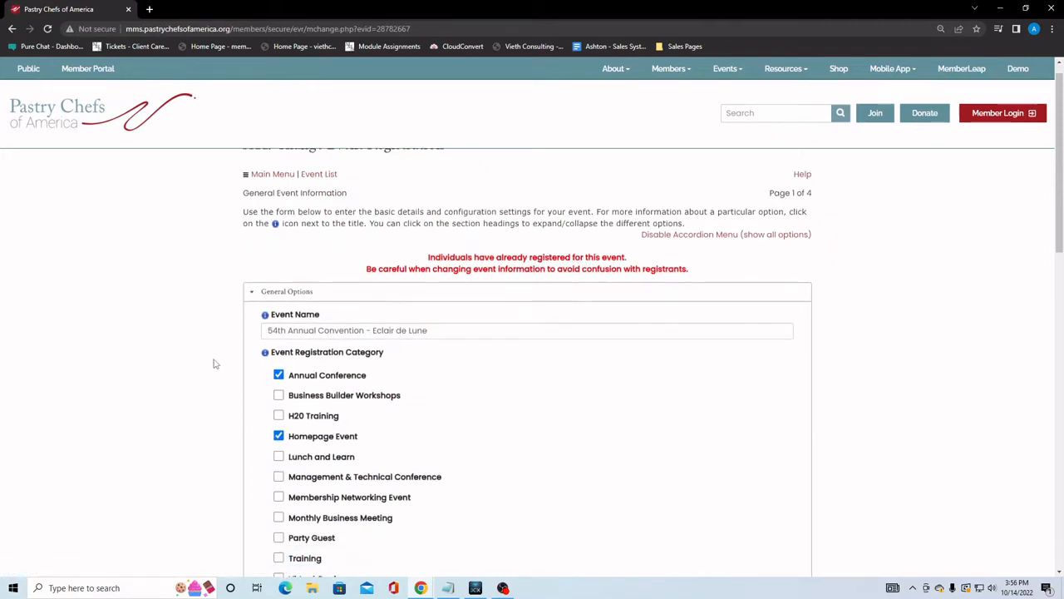
click(279, 260)
scroll(208, 304, down, 1)
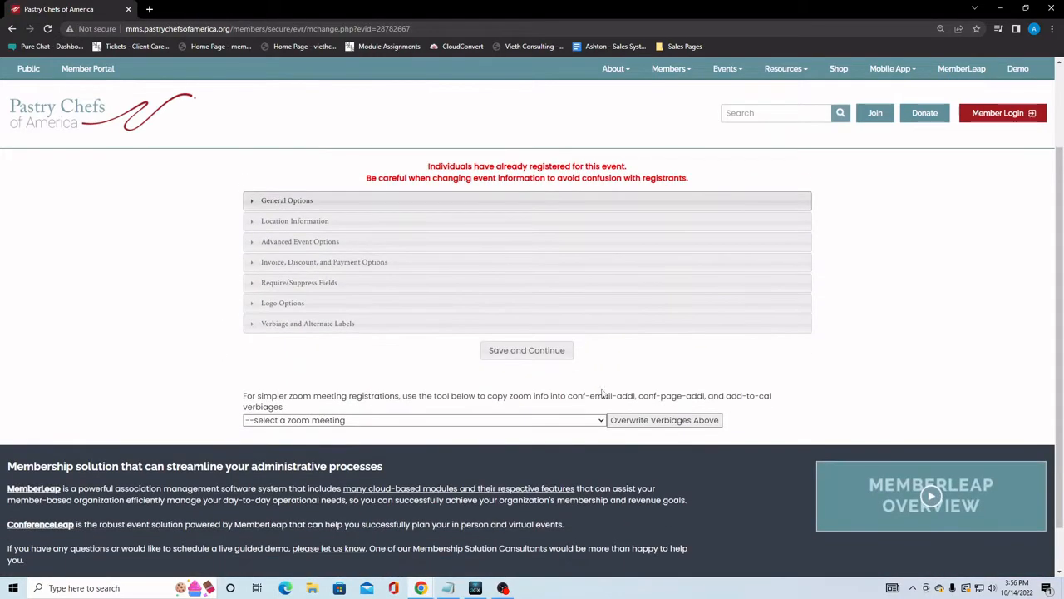
click(538, 357)
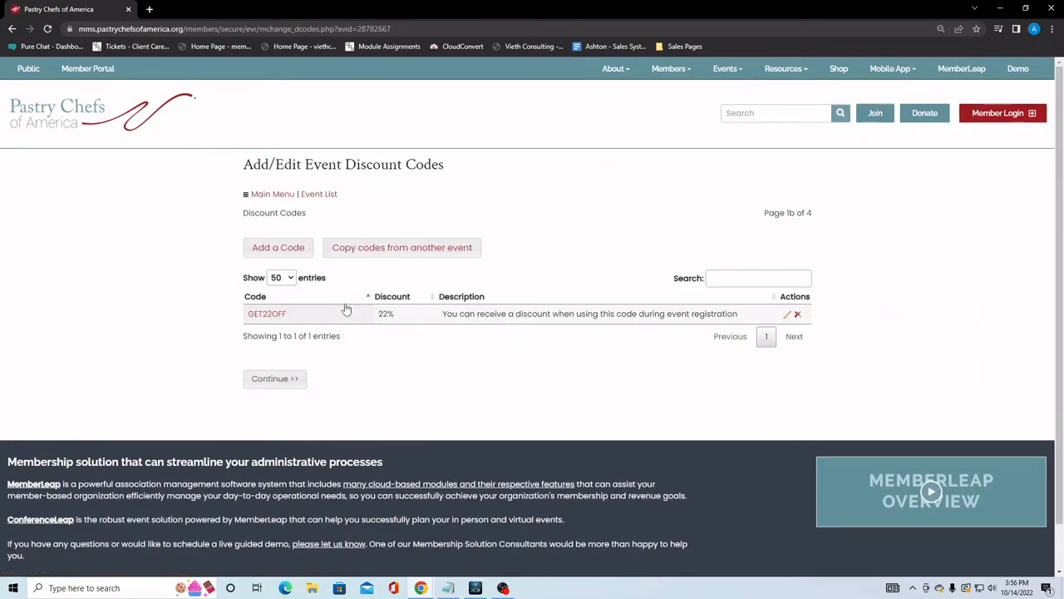
click(283, 382)
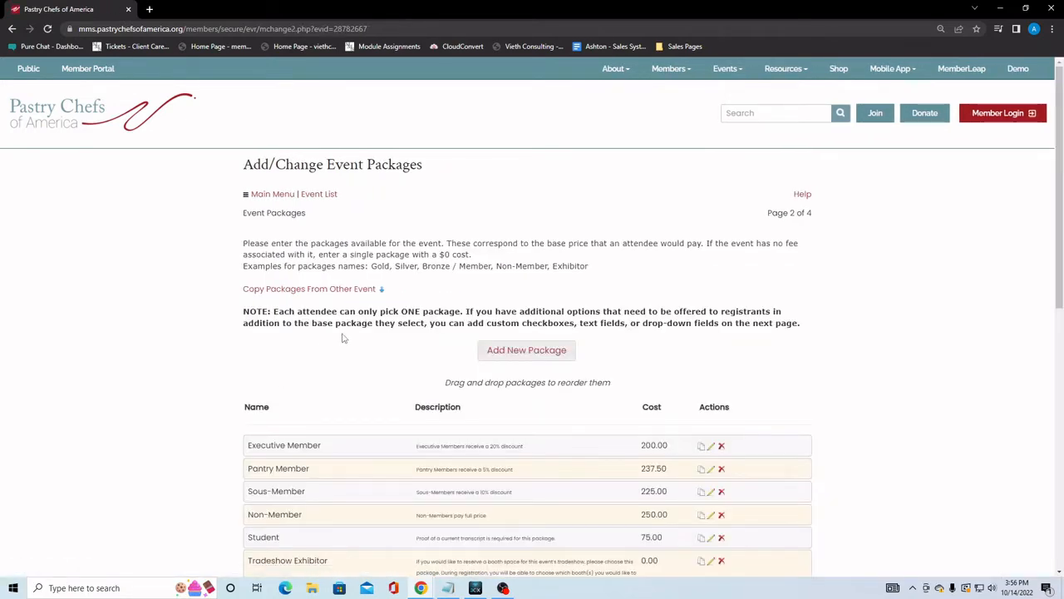
scroll(178, 336, down, 2)
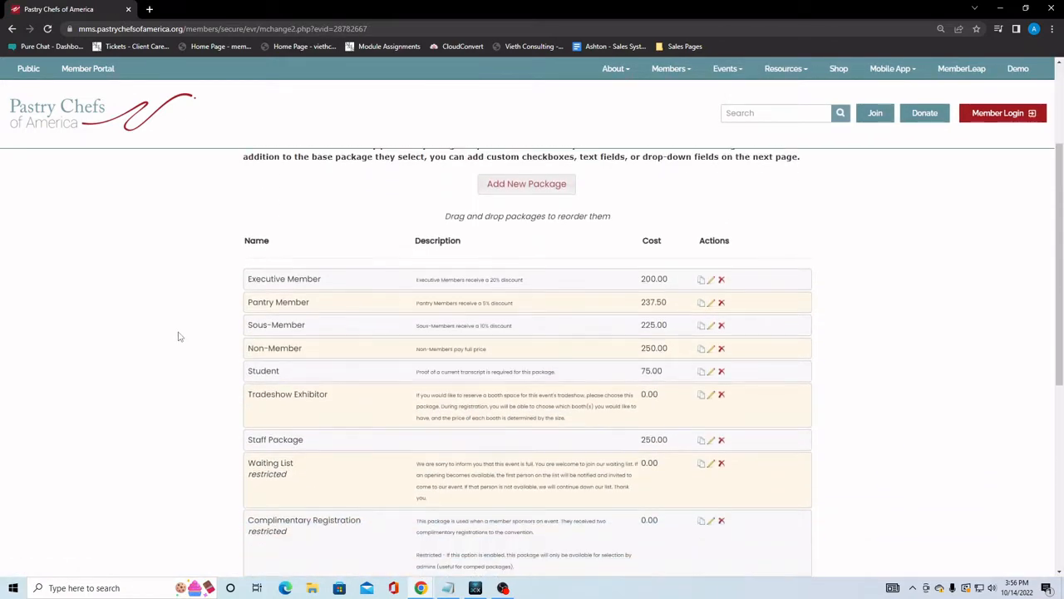
scroll(178, 336, down, 3)
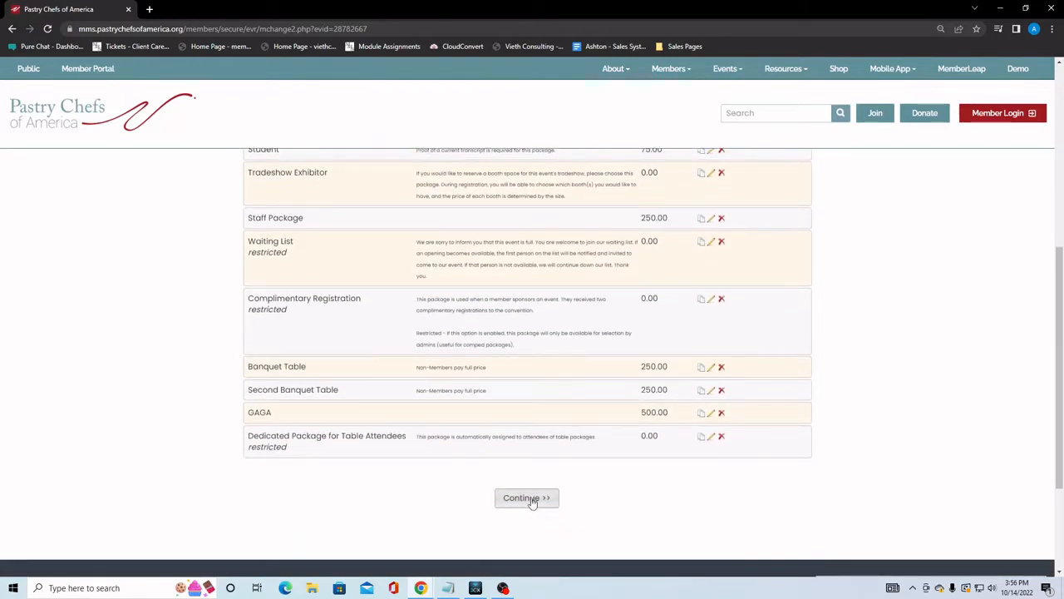
click(531, 499)
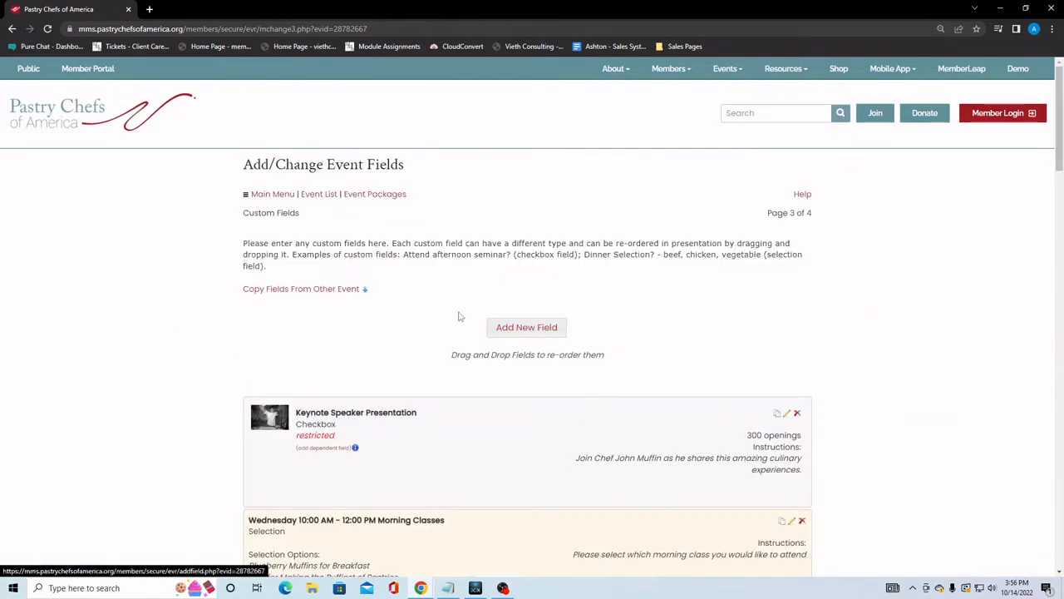
Open the Keynote Speaker Presentation custom field for editing and examine its attendance tracking and CEU credit settings
drag(244, 168, 424, 163)
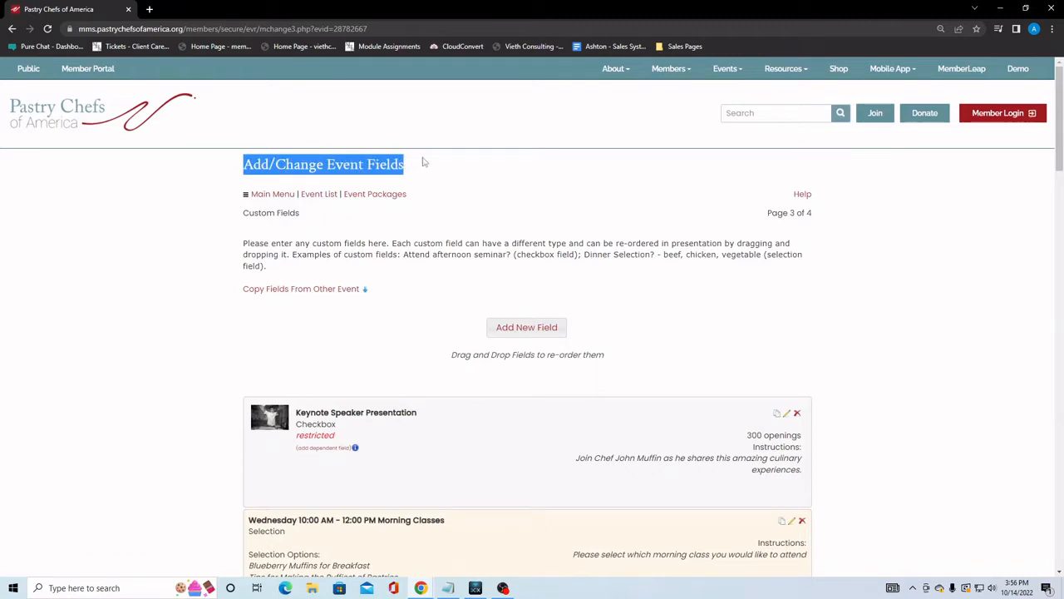
click(887, 296)
scroll(893, 373, down, 1)
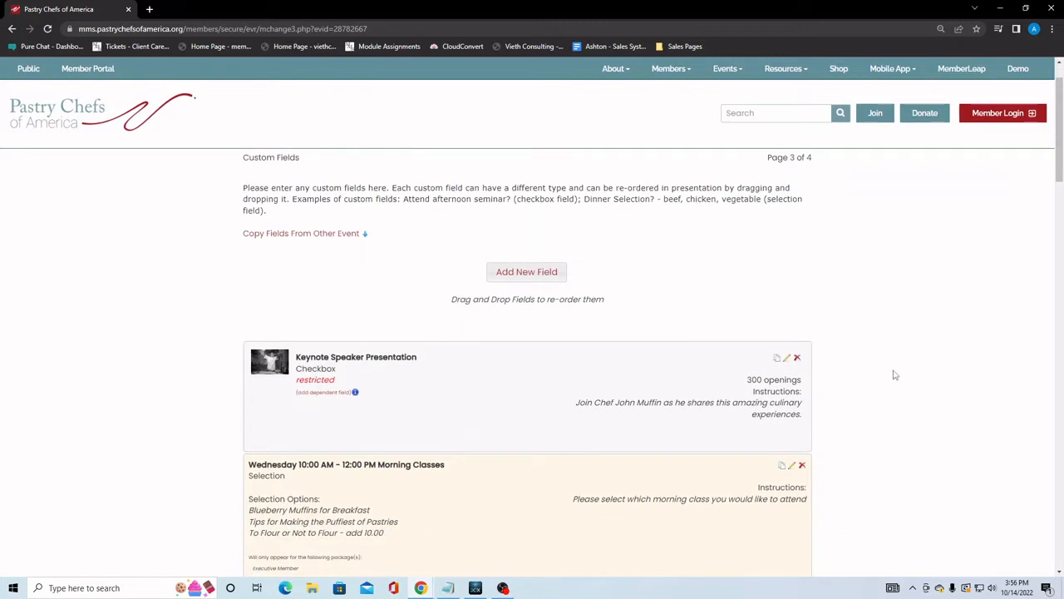
scroll(895, 375, down, 1)
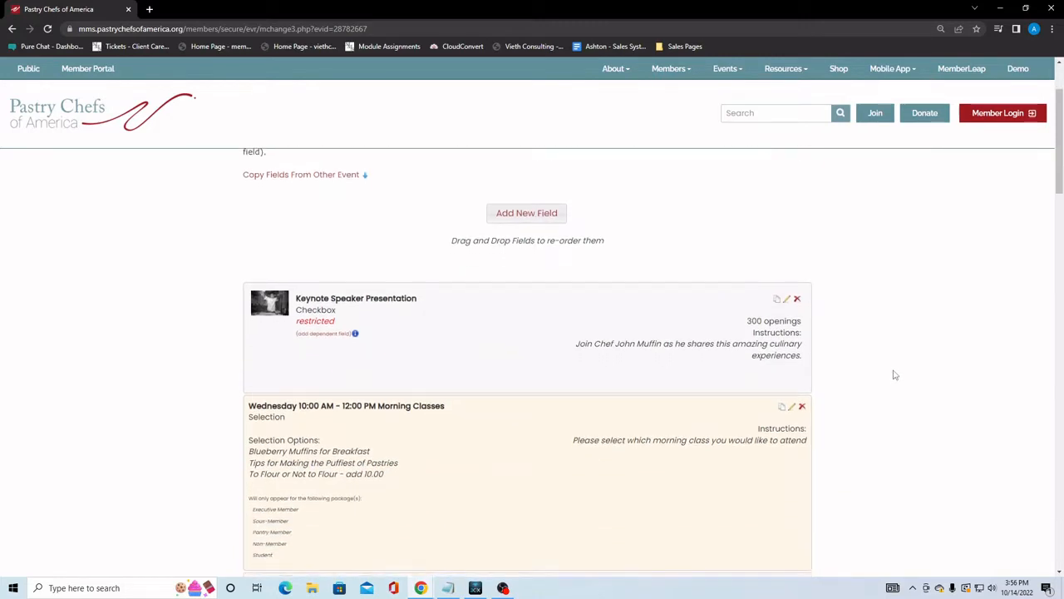
scroll(894, 375, down, 1)
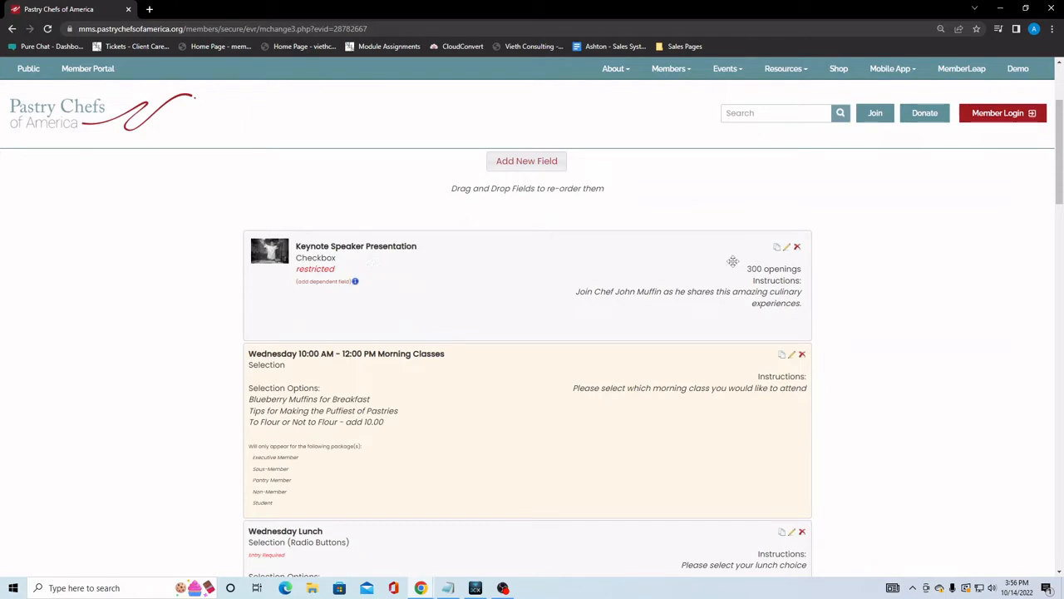
click(787, 248)
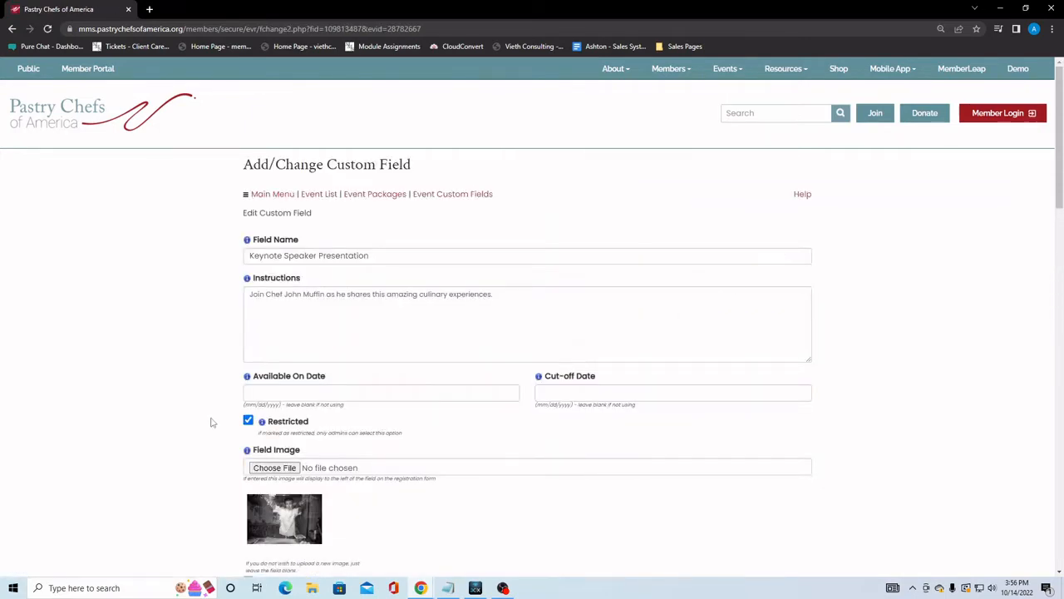
scroll(211, 422, down, 3)
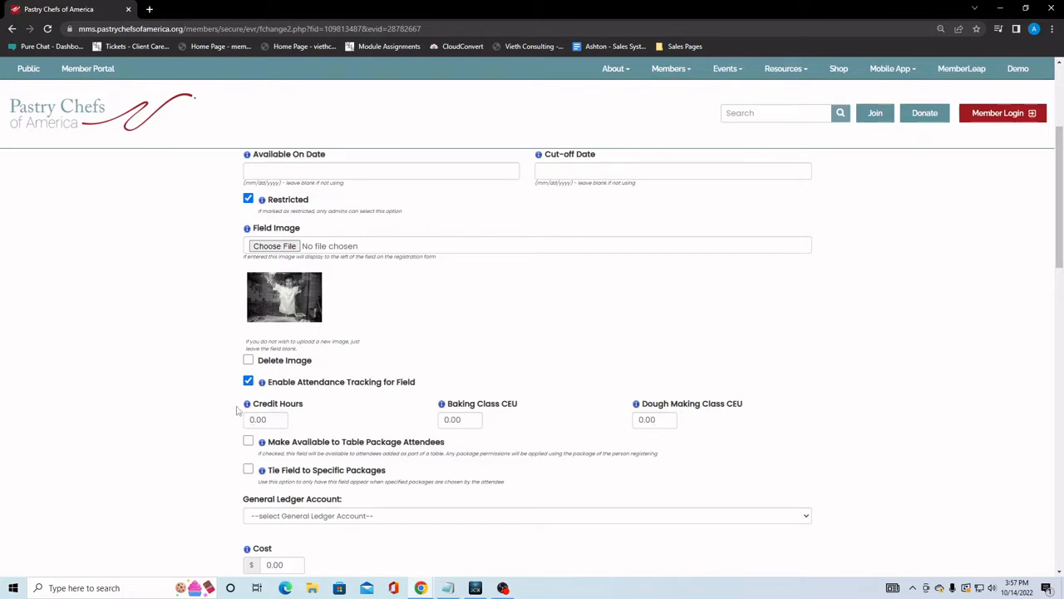
scroll(222, 410, up, 3)
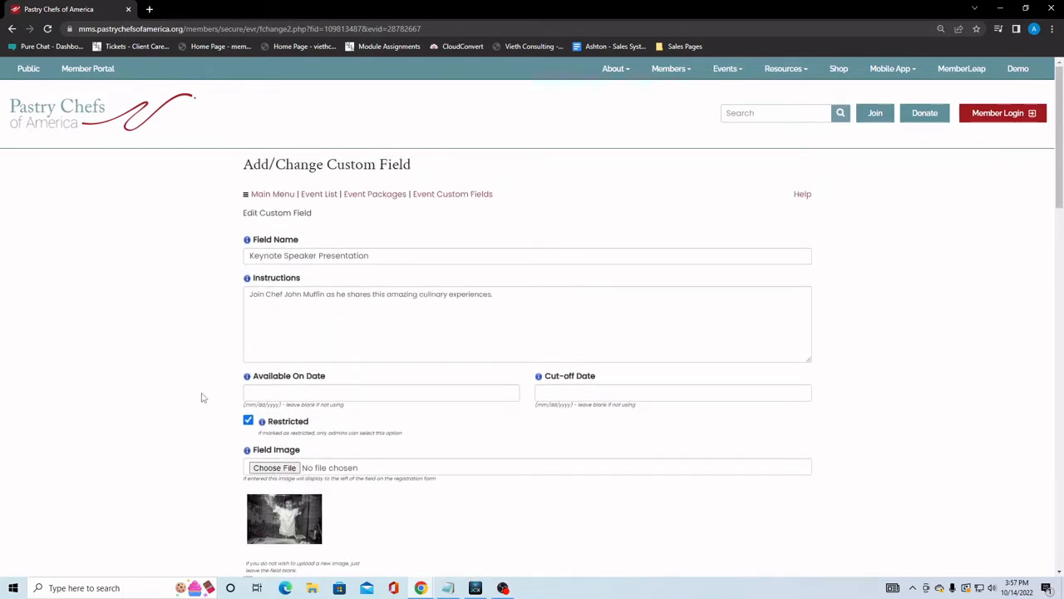
Return to the event custom fields, open Wednesday 10:00 AM - 12:00 PM Morning Classes for editing and examine its credit hours
click(436, 196)
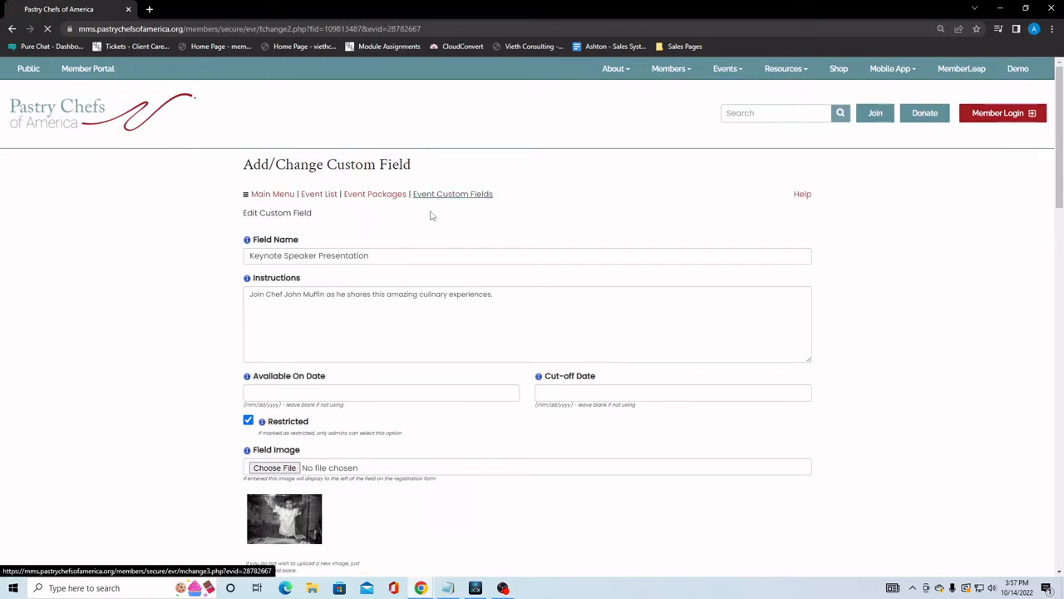
scroll(166, 363, down, 1)
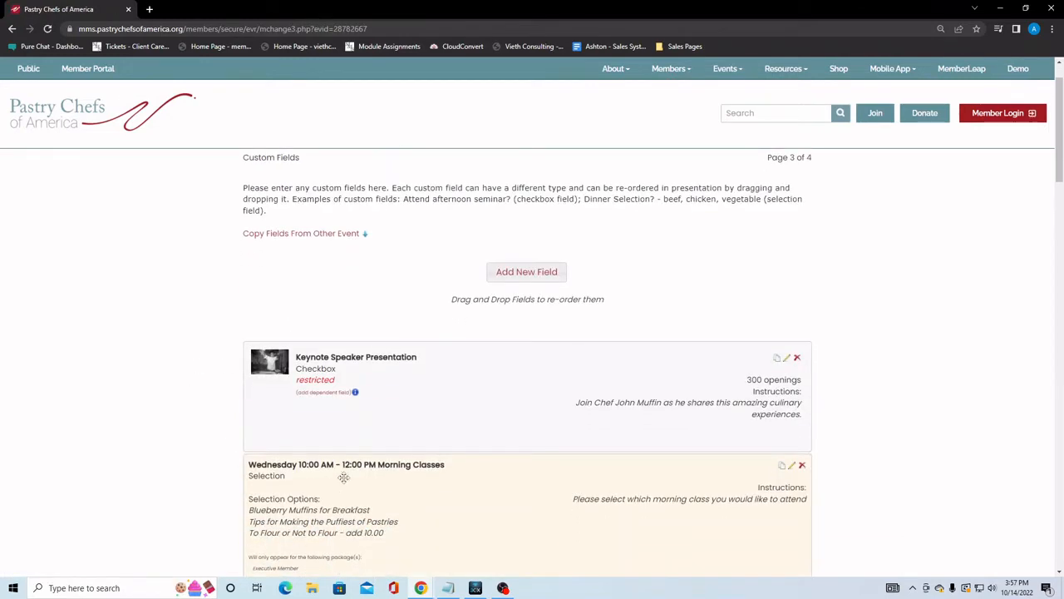
scroll(723, 471, down, 1)
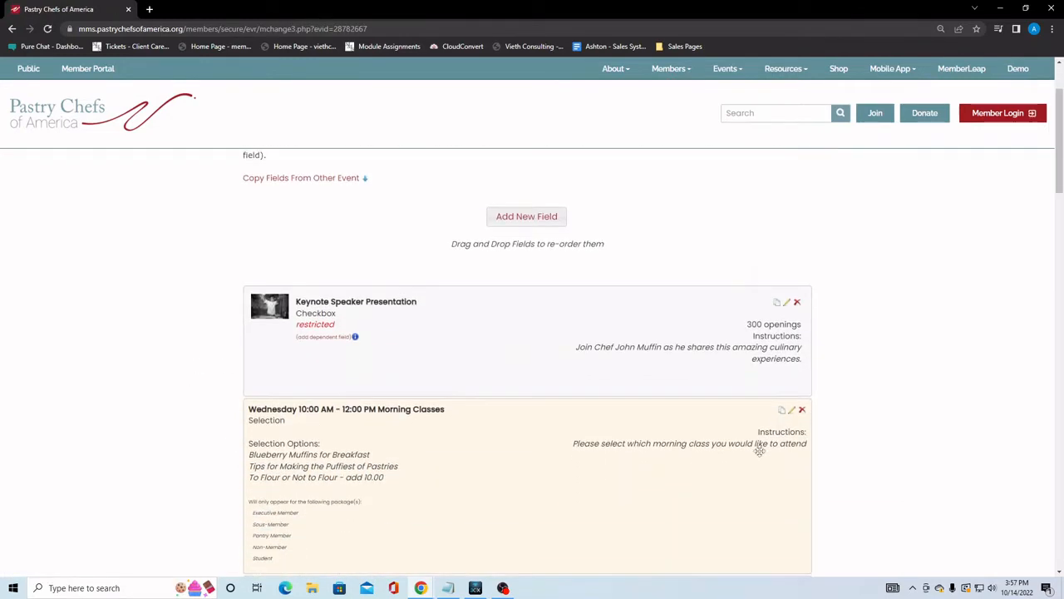
click(793, 412)
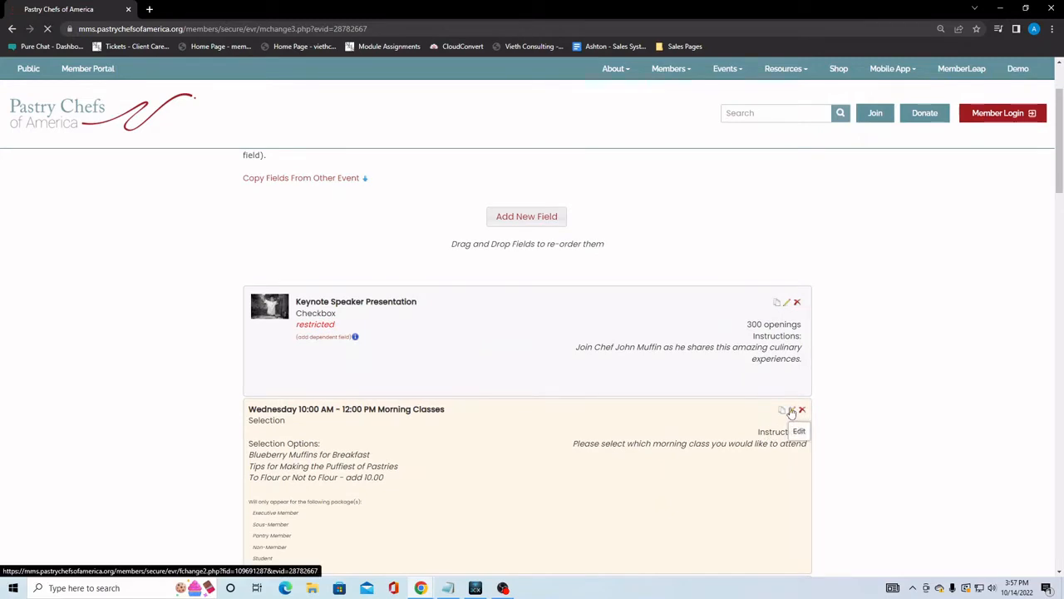
scroll(96, 378, down, 1)
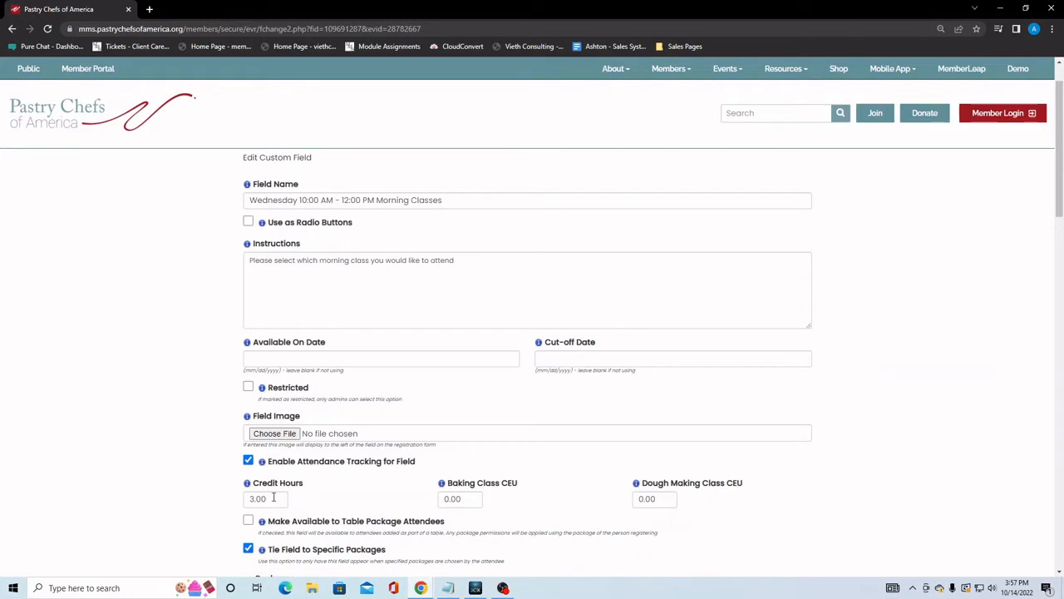
drag(271, 497, 241, 501)
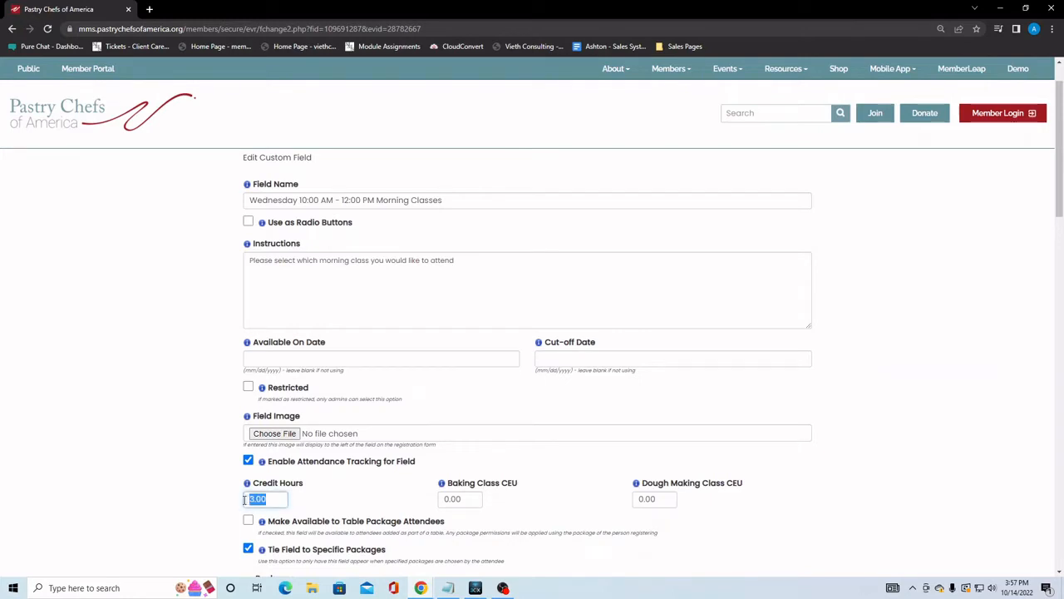
click(176, 503)
scroll(172, 425, up, 1)
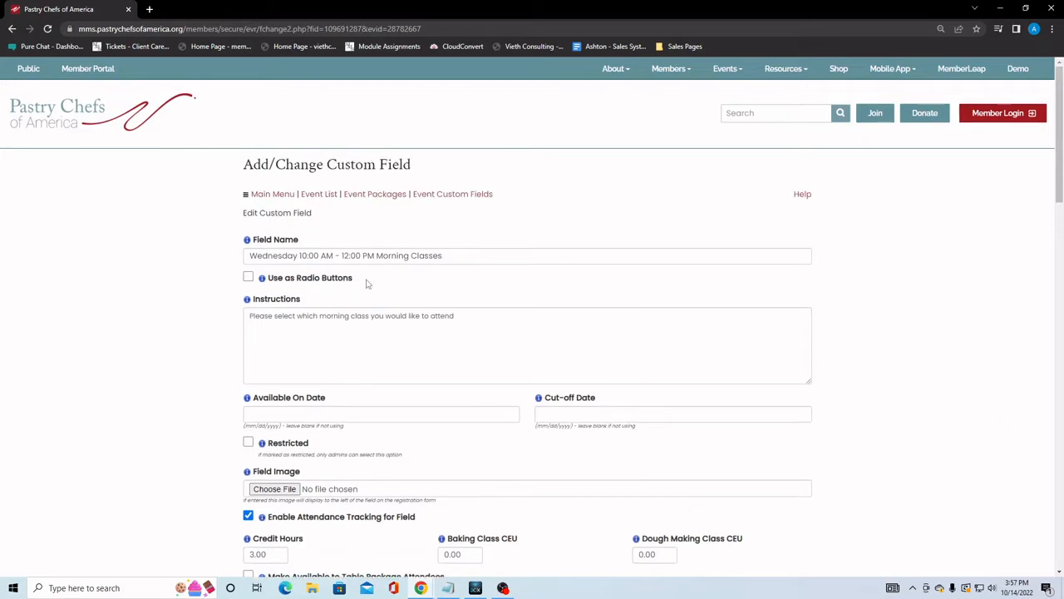
From the event list, open the attendees of 54th Annual Convention - Eclair de Lune for editing and go to the event field attendance
click(321, 195)
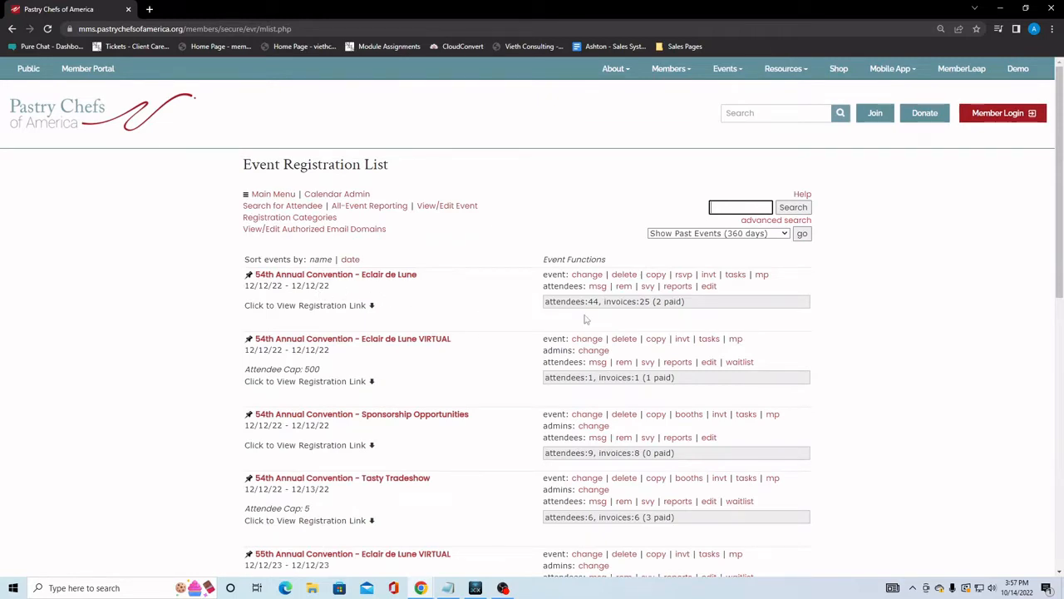
click(709, 287)
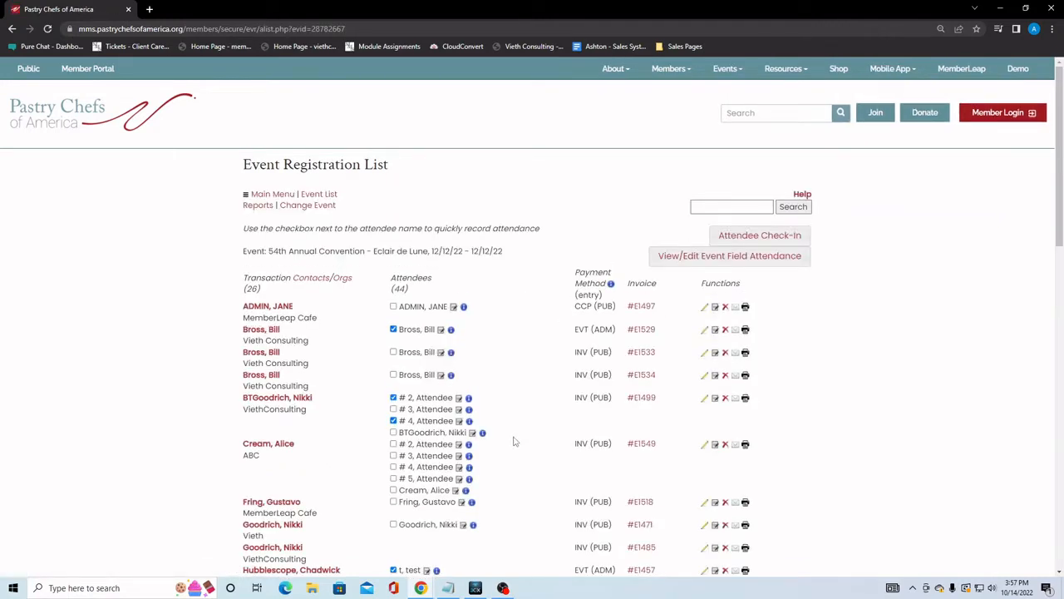
click(756, 265)
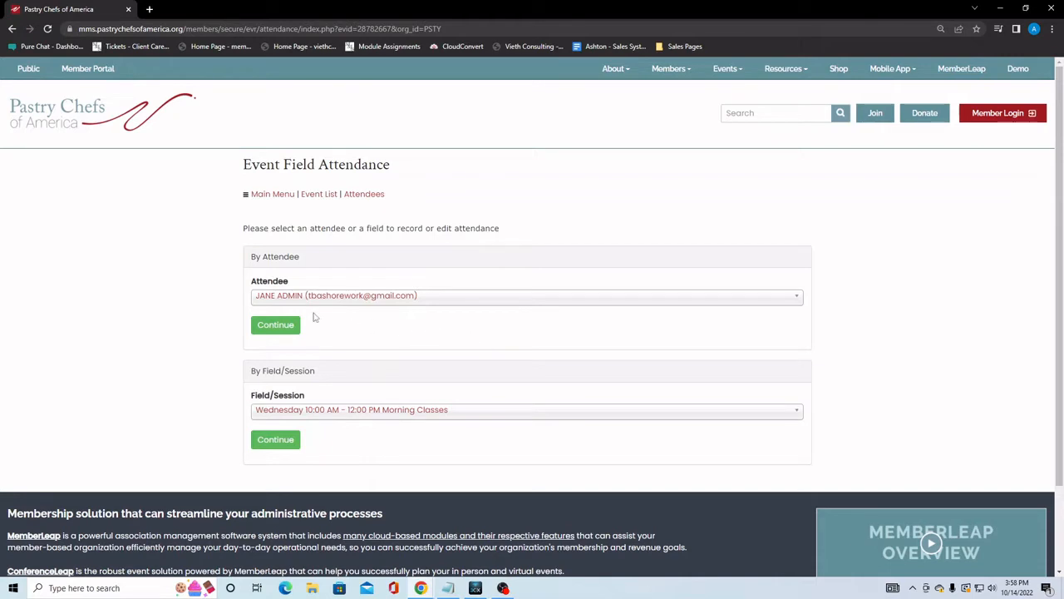
Browse the attendees available for recording attendance by attendee, keeping the preselected one
click(290, 300)
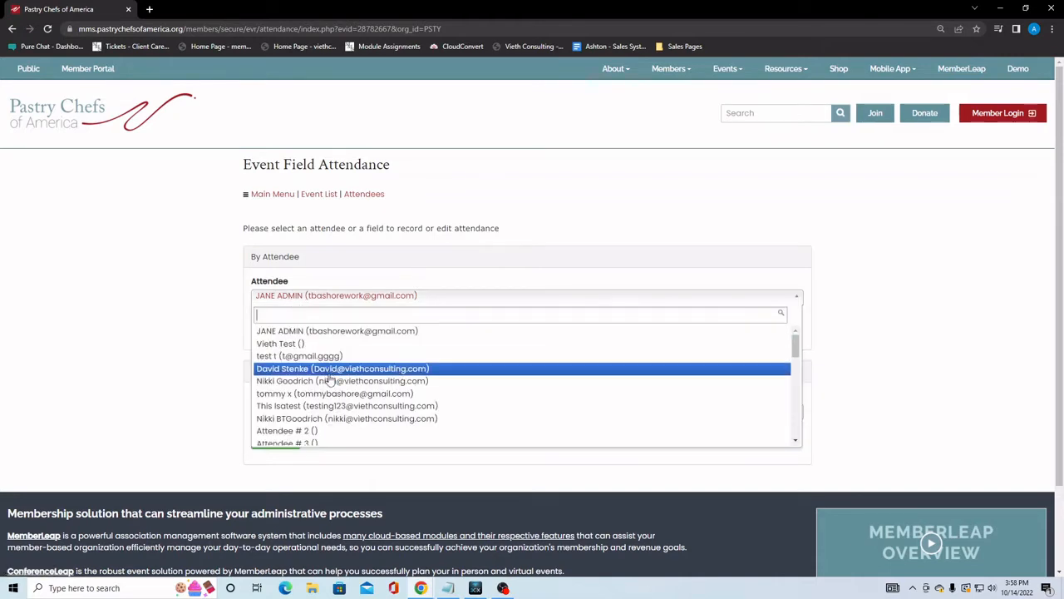
scroll(329, 380, down, 5)
scroll(329, 380, down, 3)
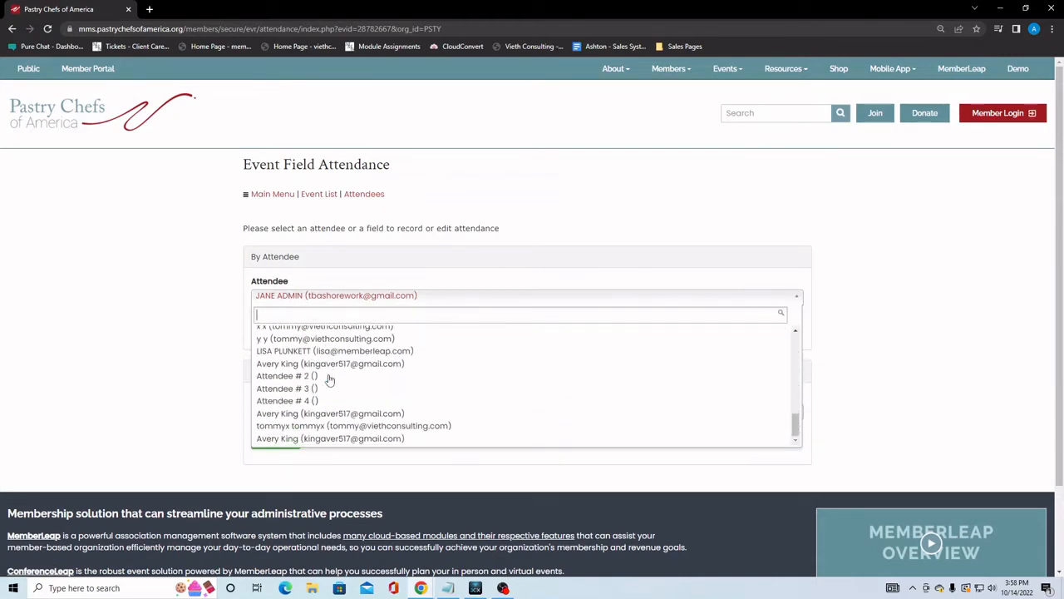
scroll(329, 376, up, 6)
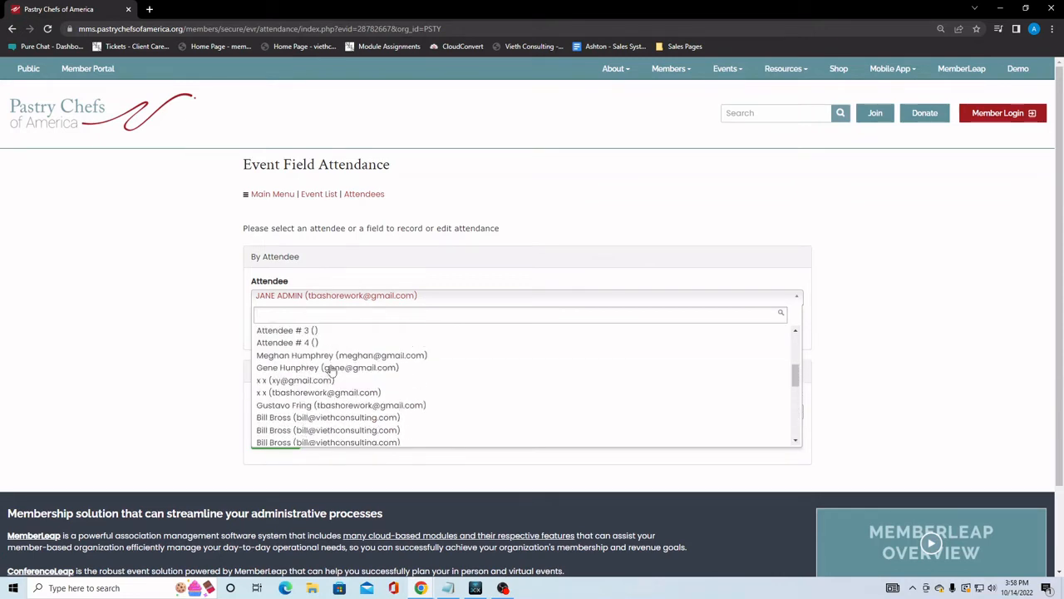
click(207, 334)
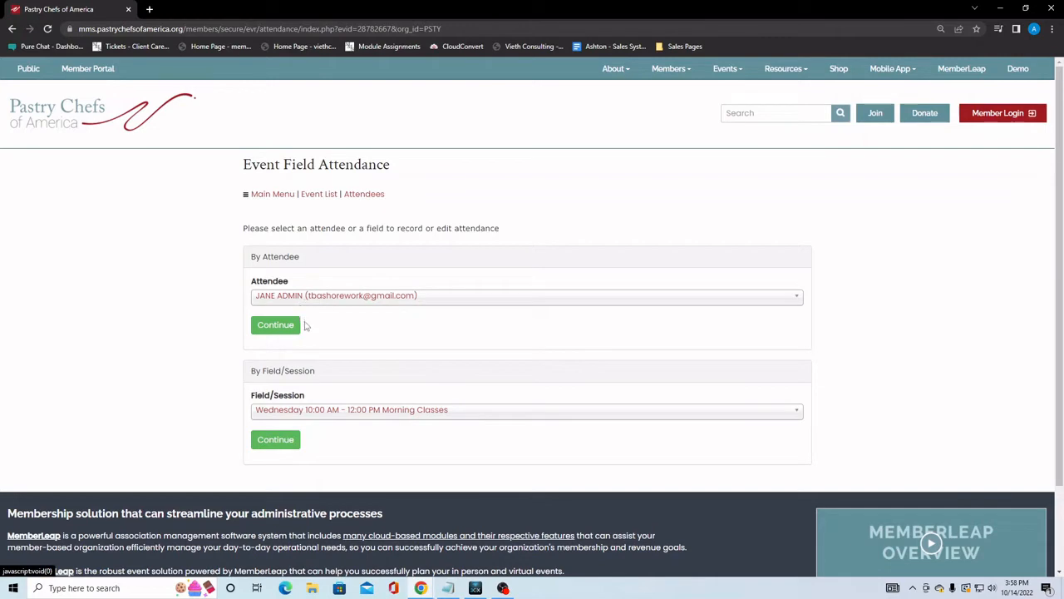
Open the preselected attendee's field attendance, show all fields, and switch back to only the fields the attendee signed up for
click(288, 327)
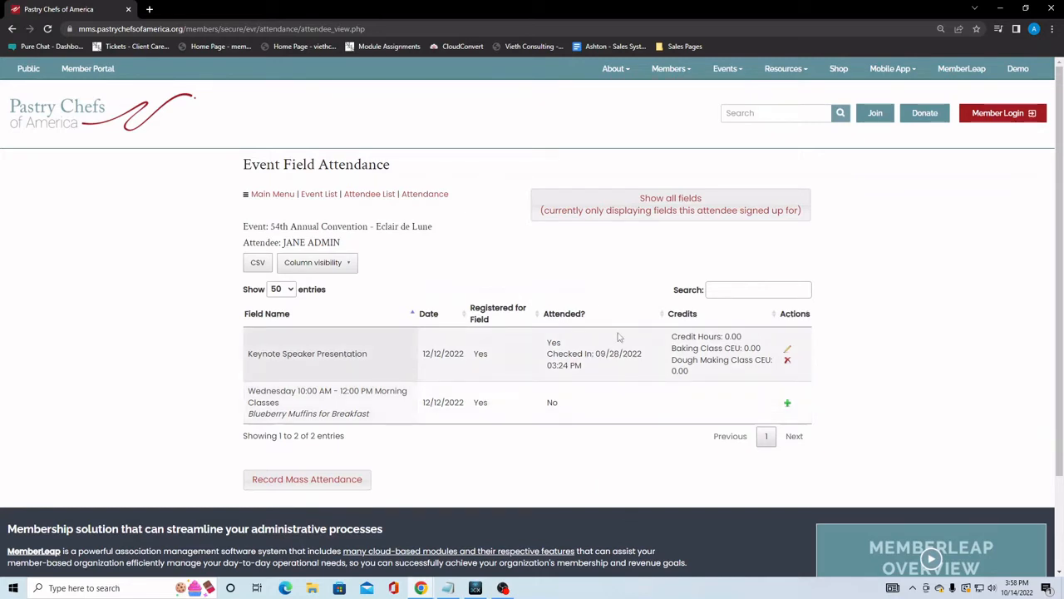
click(640, 213)
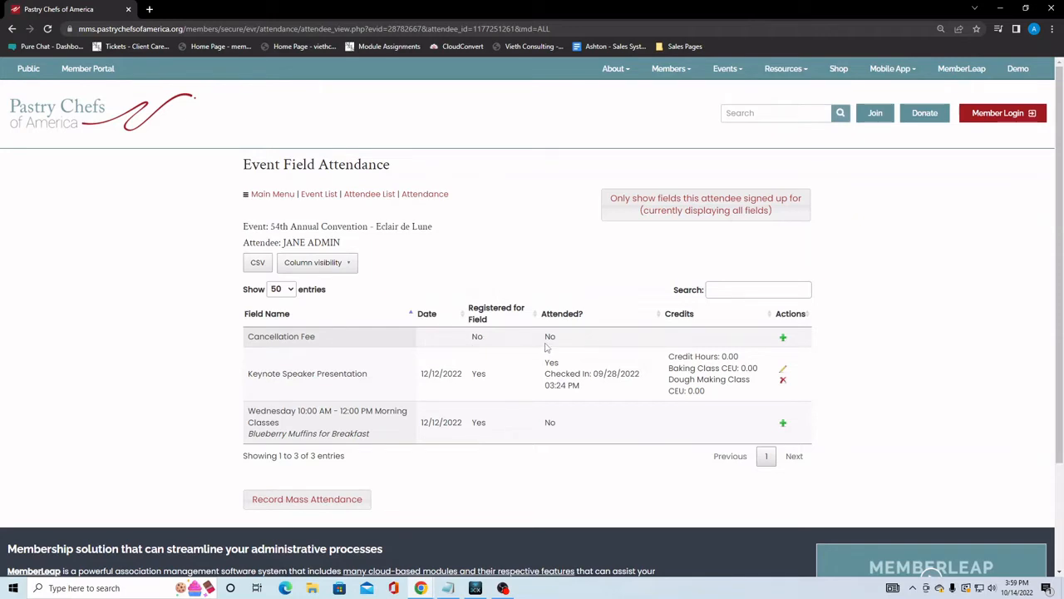
click(676, 215)
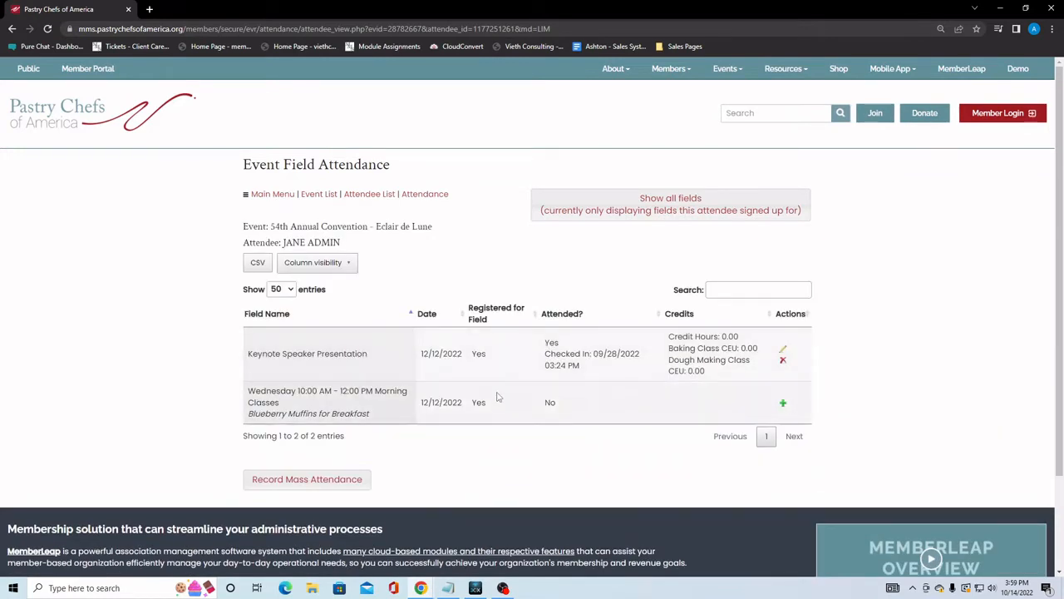
Return to the attendance selection, open Wednesday 10:00 AM - 12:00 PM Morning Classes by field/session and review its signed-up attendees
click(420, 197)
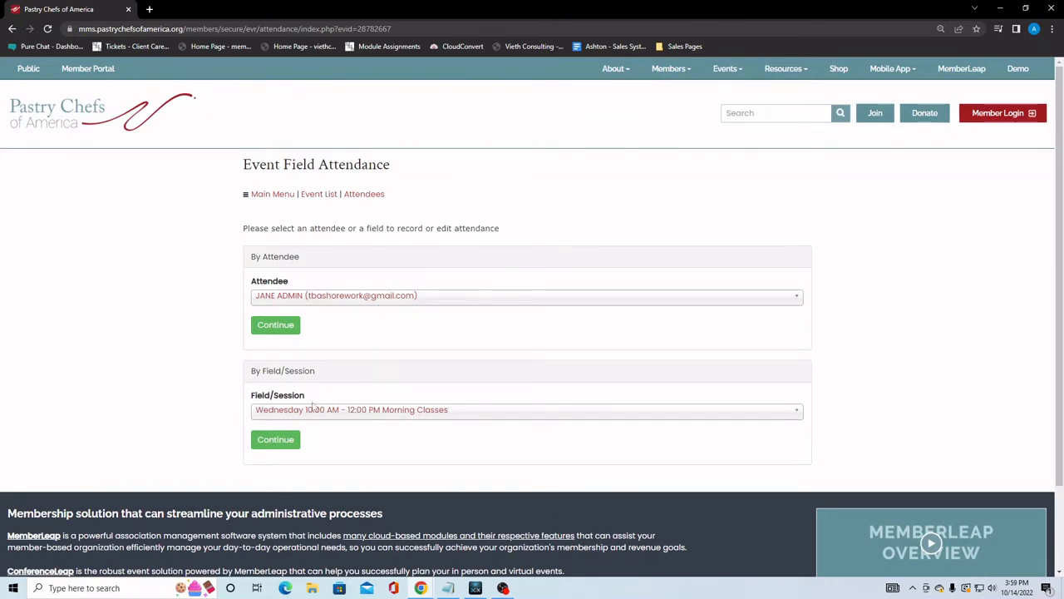
click(444, 415)
click(454, 415)
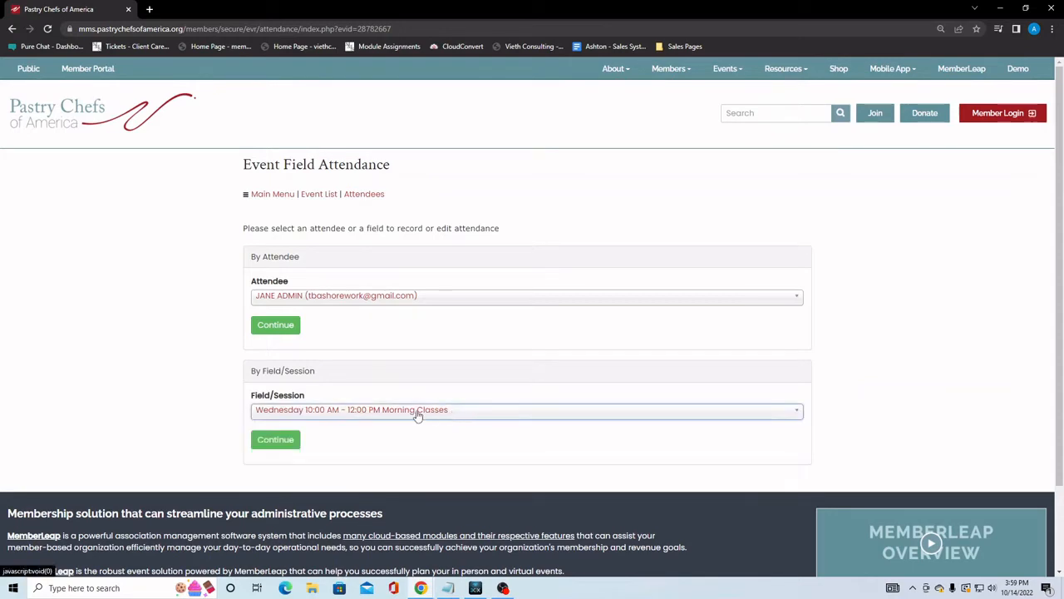
click(285, 440)
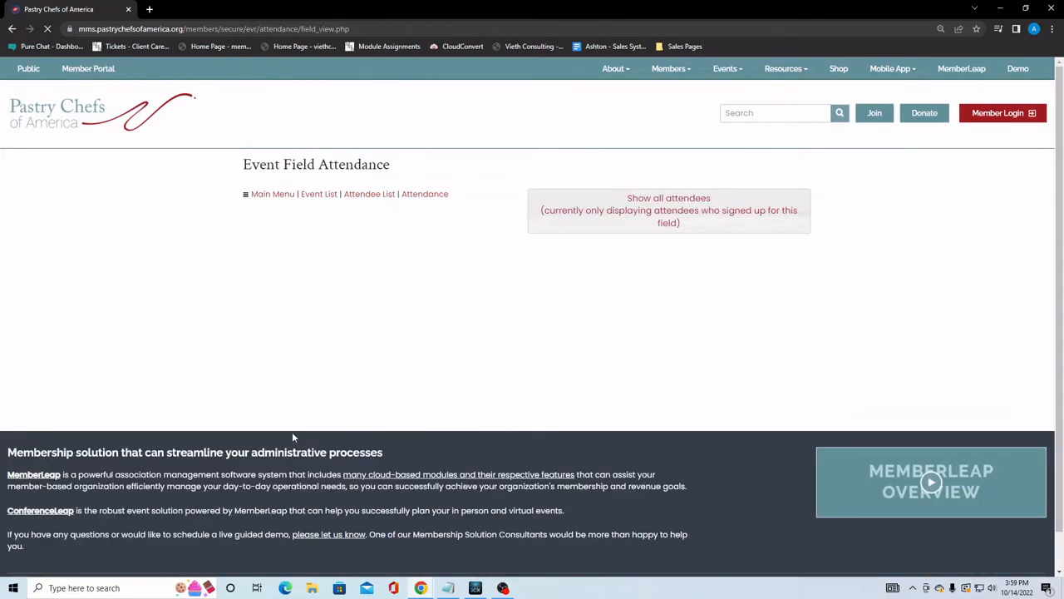
scroll(463, 350, down, 6)
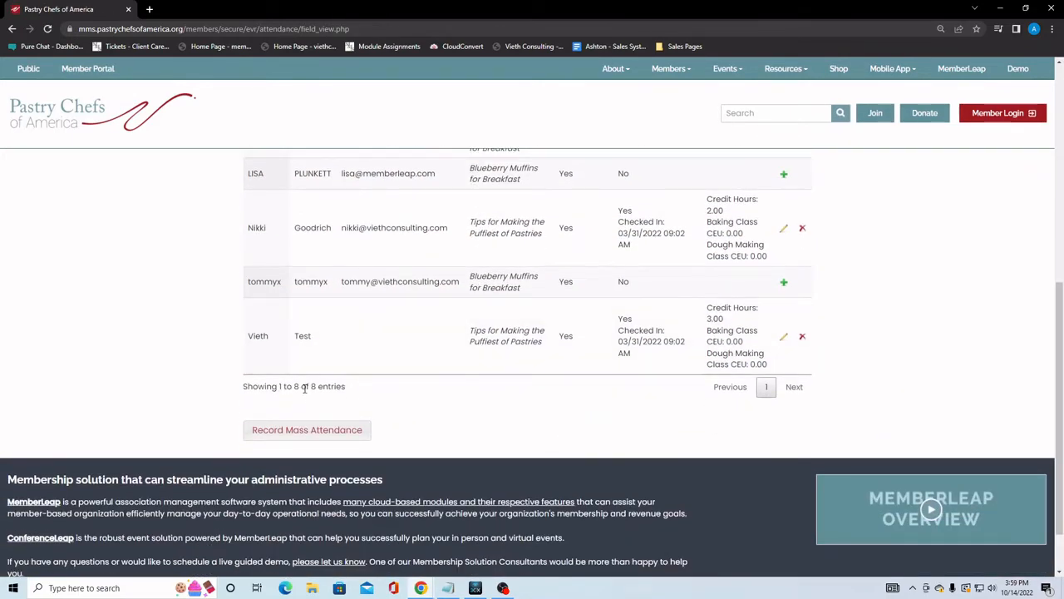
scroll(568, 380, up, 3)
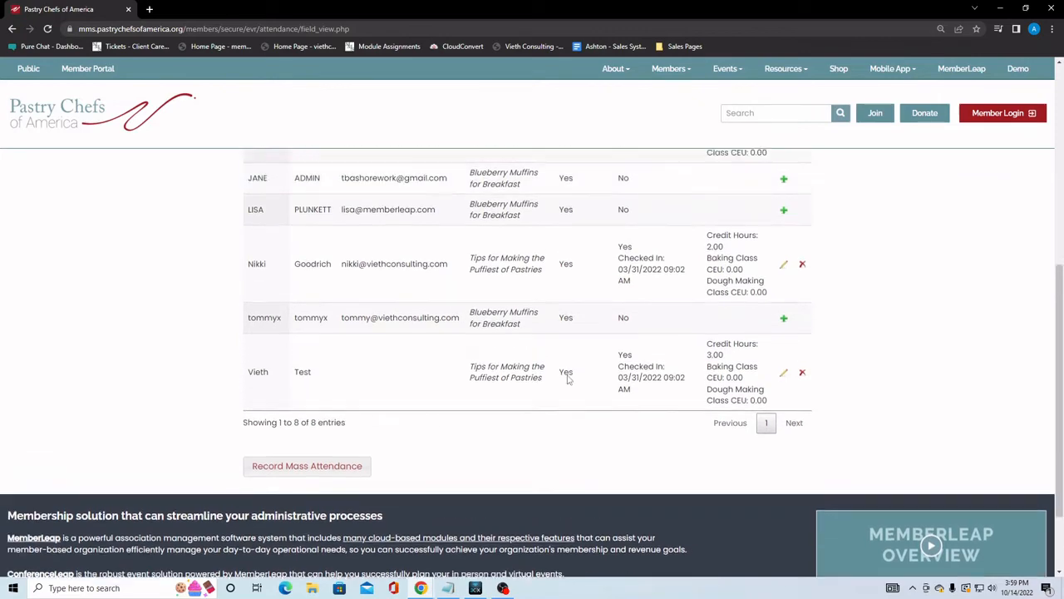
scroll(568, 380, up, 3)
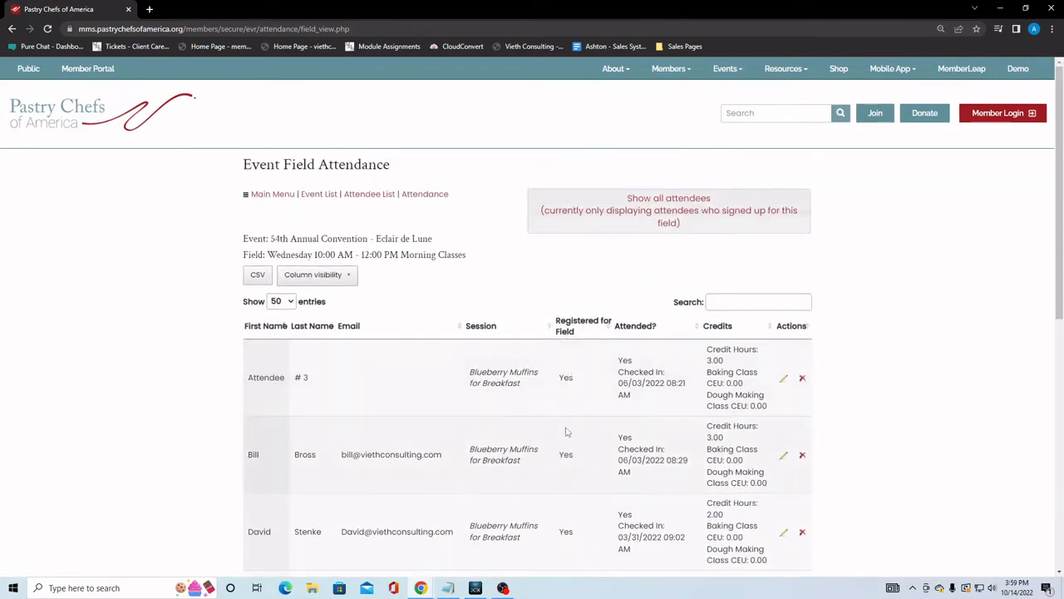
Show all attendees for the Morning Classes field and compare their registration status, attendance and available session choices
click(644, 221)
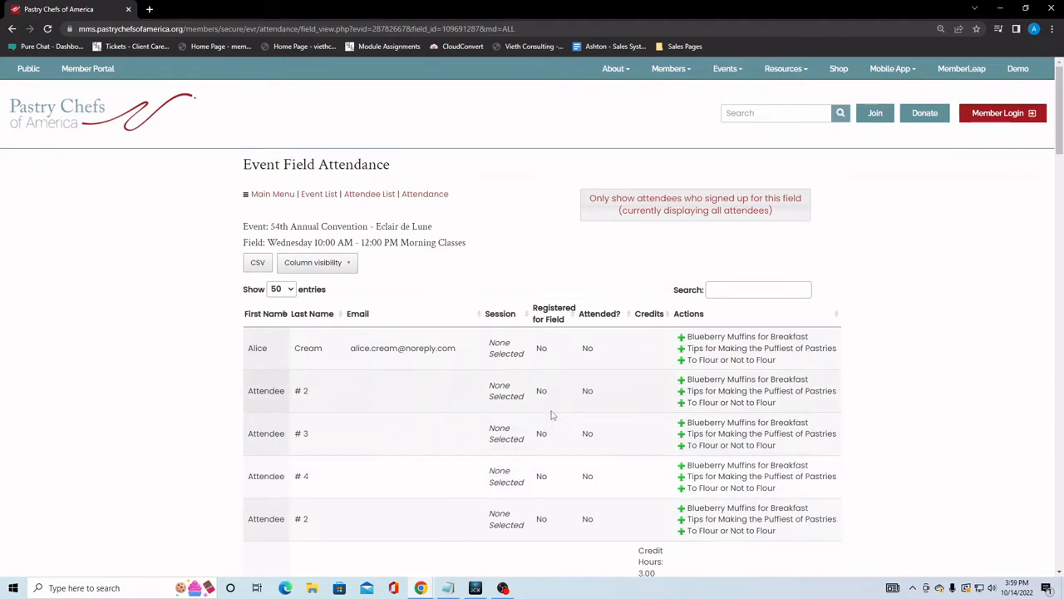
scroll(541, 288, down, 1)
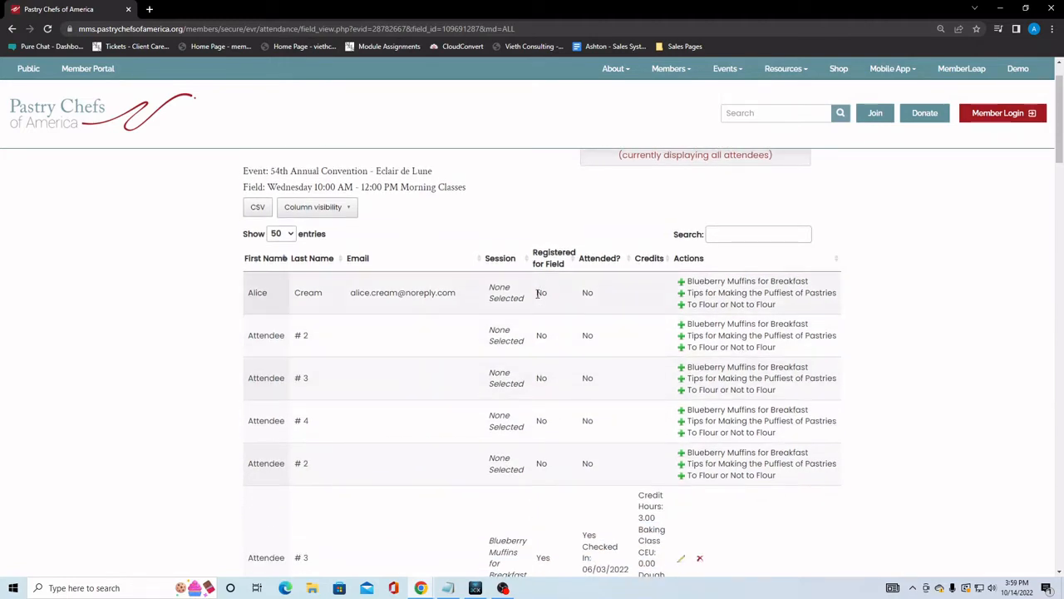
drag(537, 293, 542, 293)
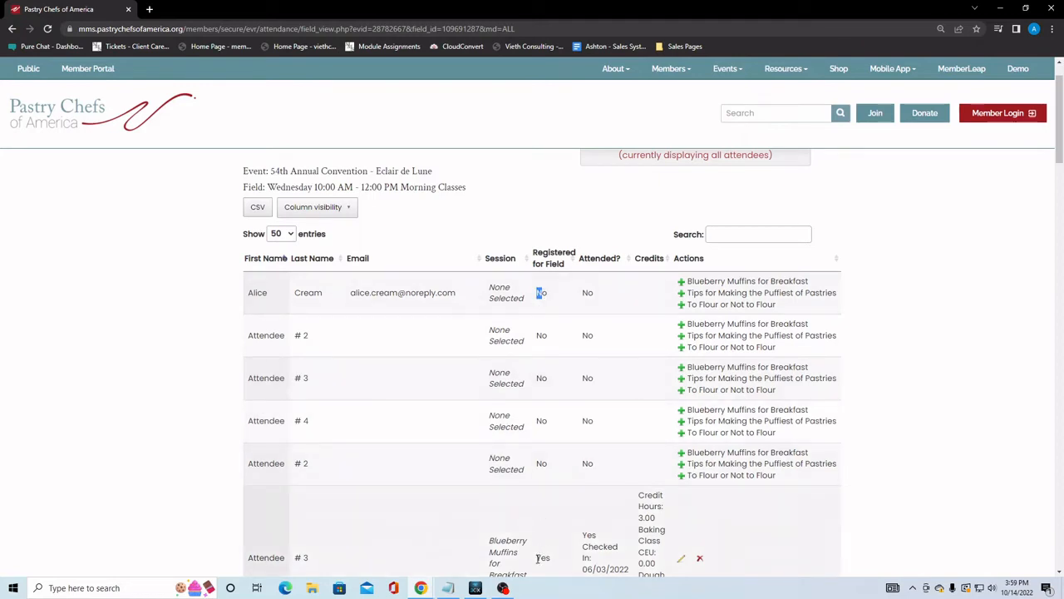
drag(538, 559, 549, 559)
drag(536, 292, 549, 301)
click(550, 316)
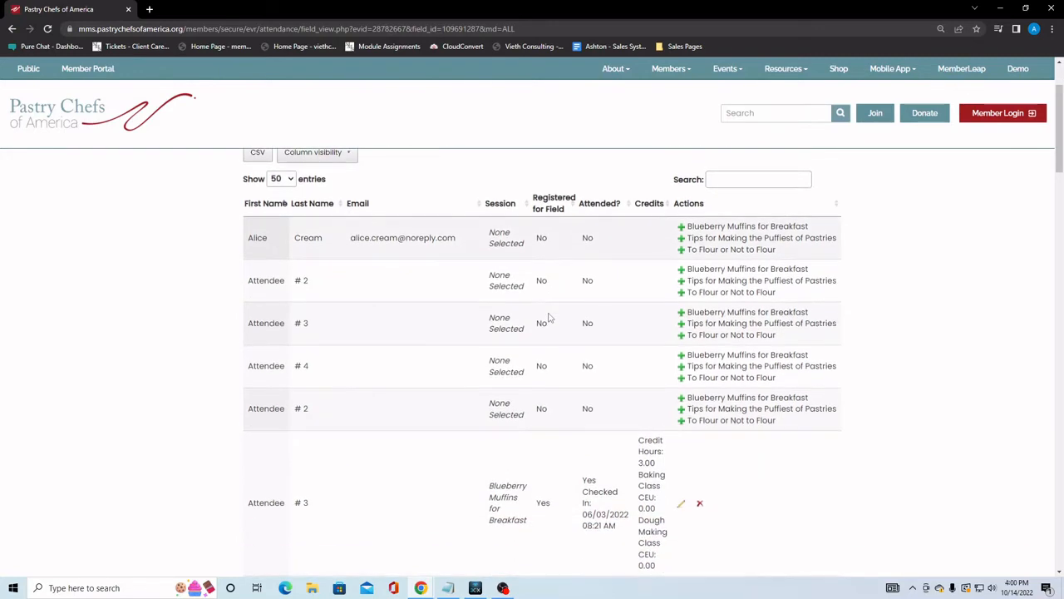
scroll(549, 316, down, 2)
scroll(548, 317, down, 1)
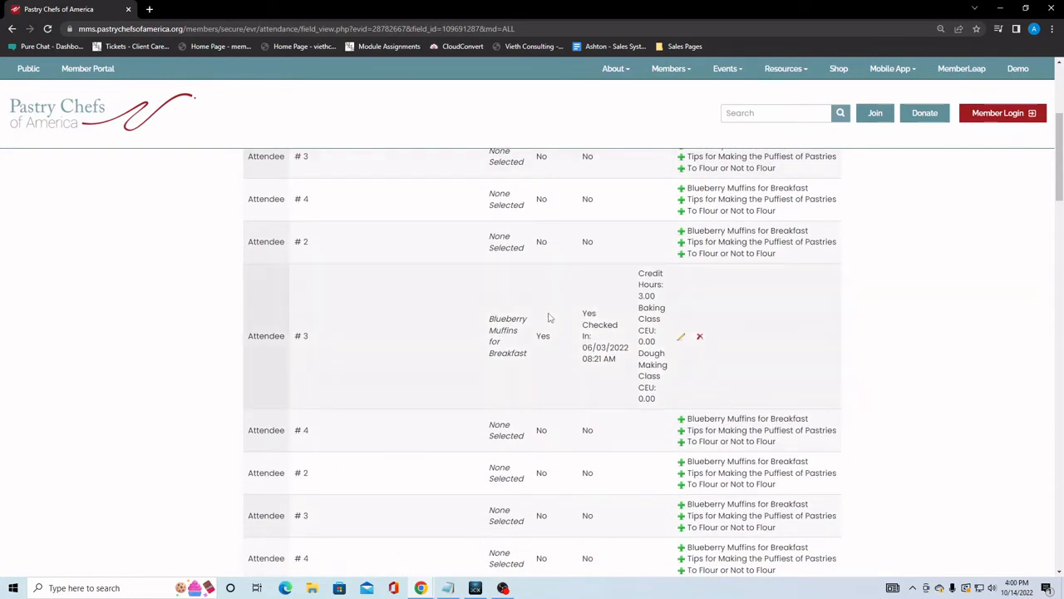
Record Blueberry Muffins for Breakfast attendance for the last Attendee # 4 in the Morning Classes list, and remove that attendance record again
scroll(549, 317, down, 2)
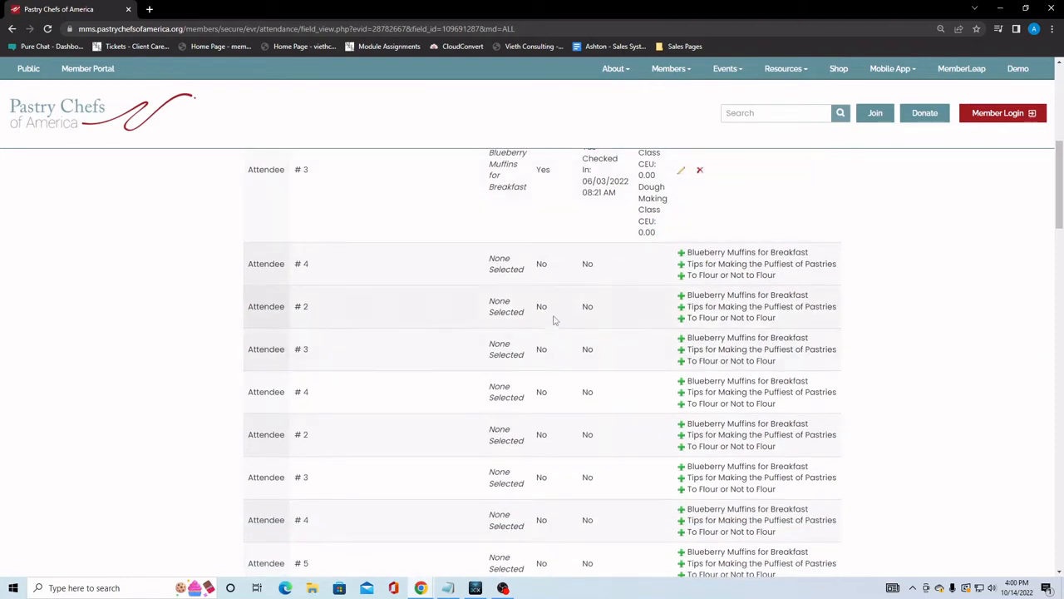
scroll(549, 415, down, 4)
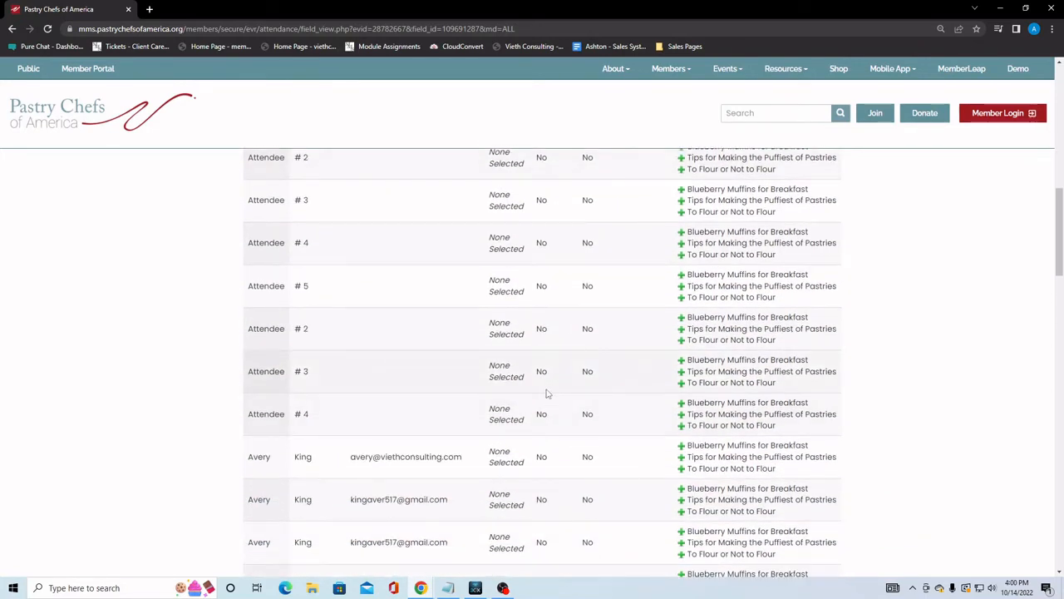
scroll(546, 390, down, 4)
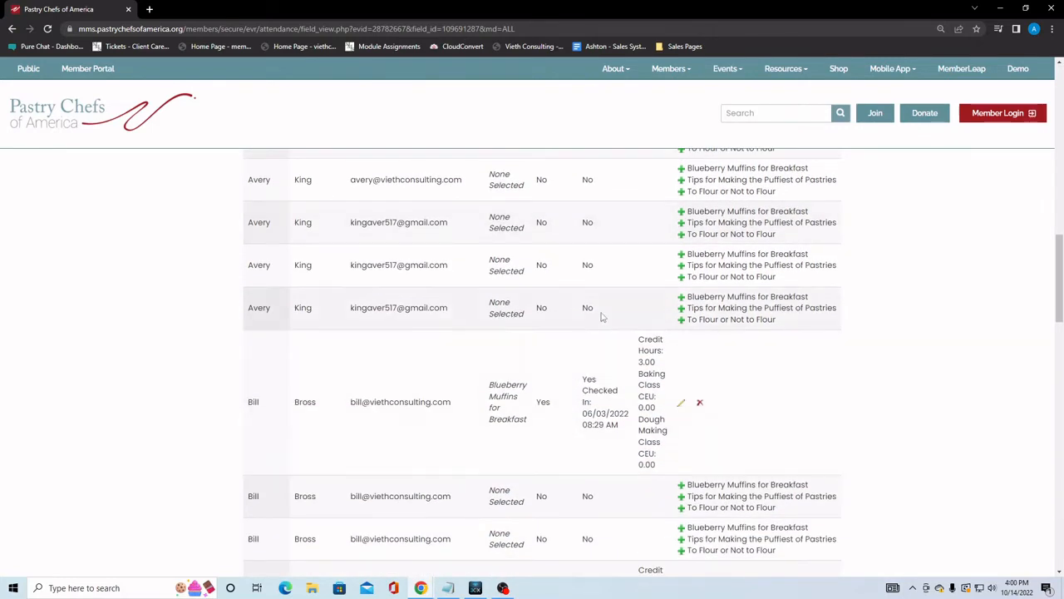
scroll(611, 322, up, 2)
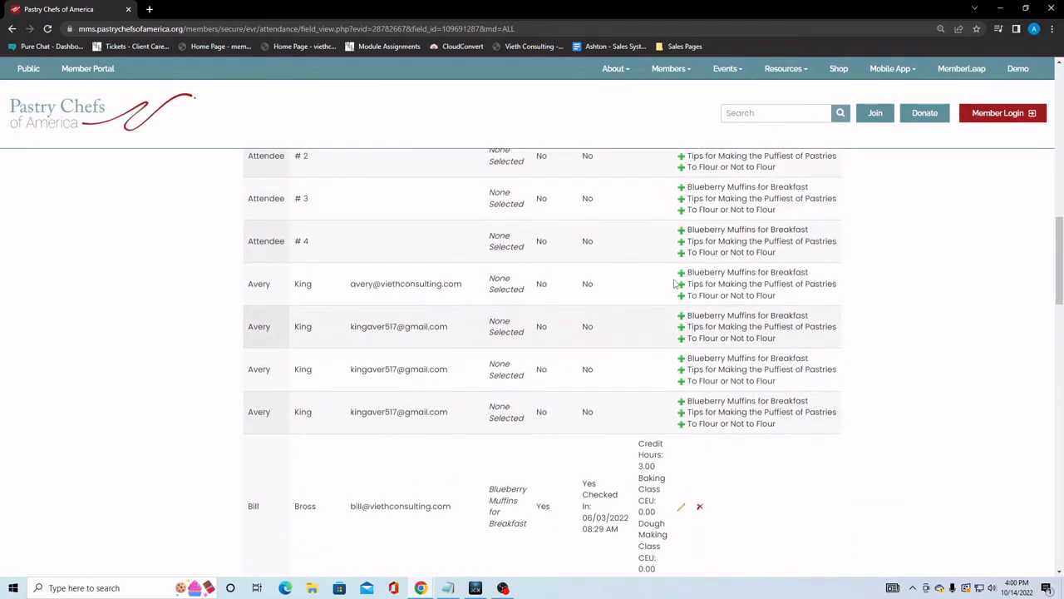
click(681, 237)
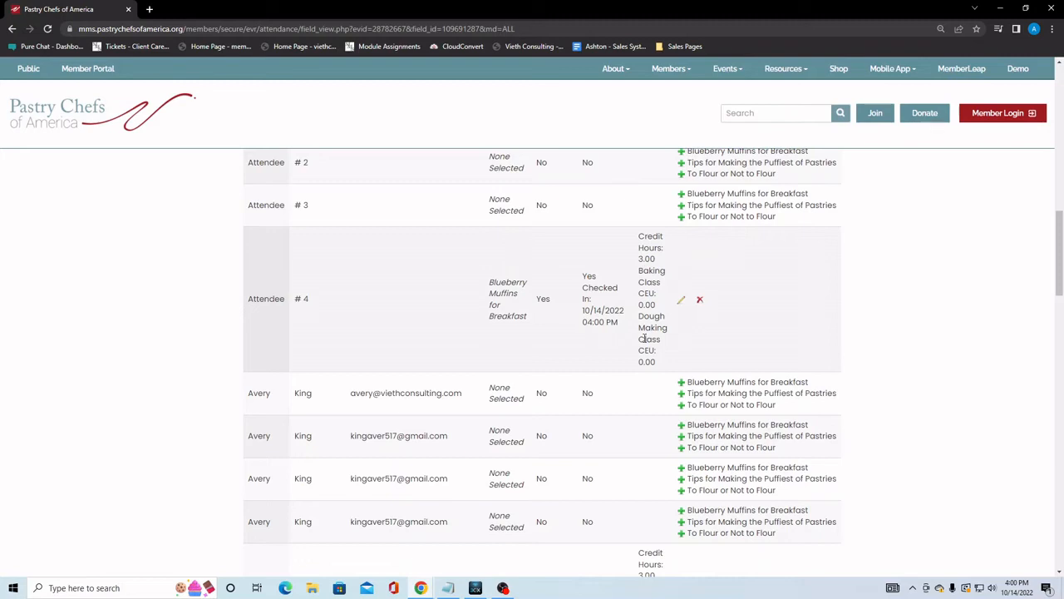
click(700, 301)
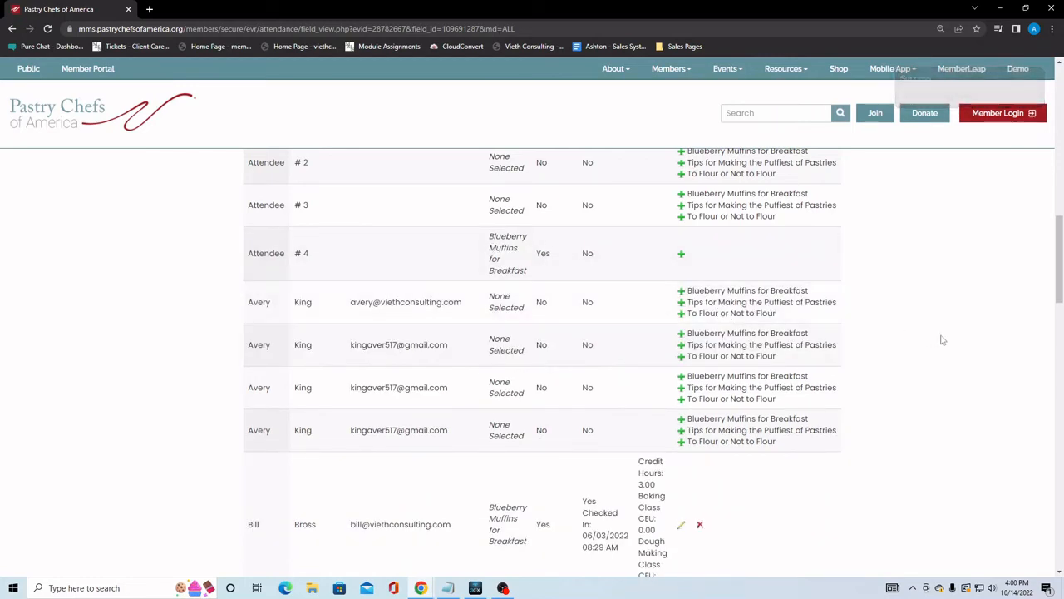
Open the first attendee's transcript from the event's attendee list, examine its time and presentation row, and return to the list
scroll(942, 339, up, 8)
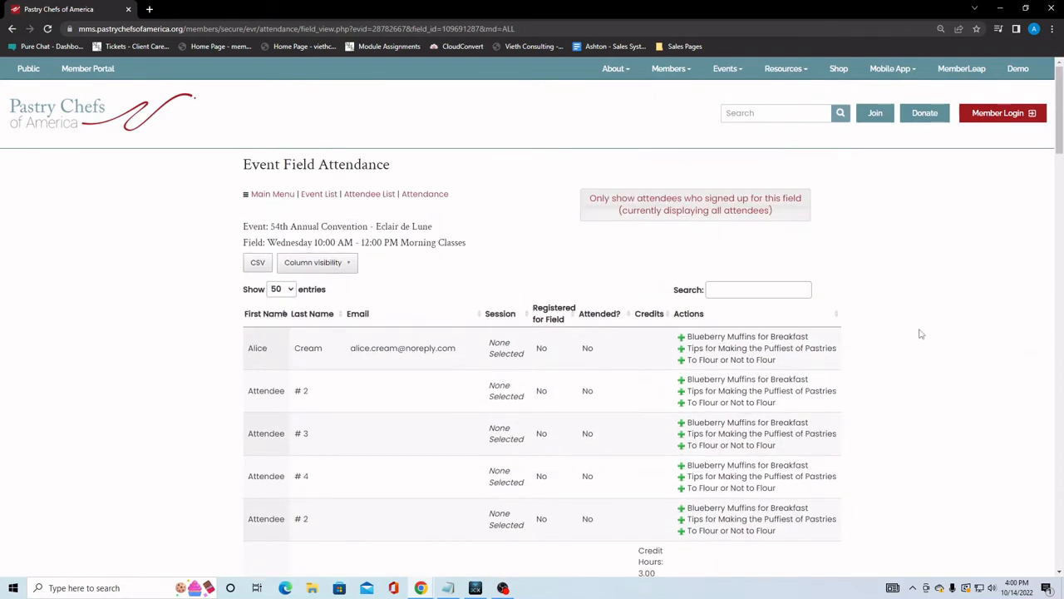
click(364, 196)
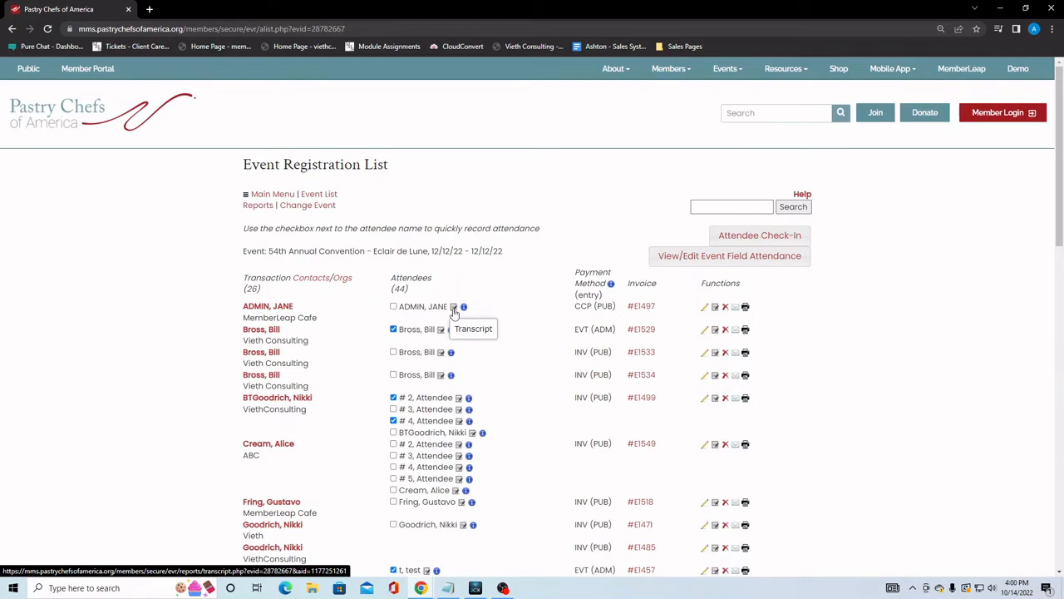
click(454, 313)
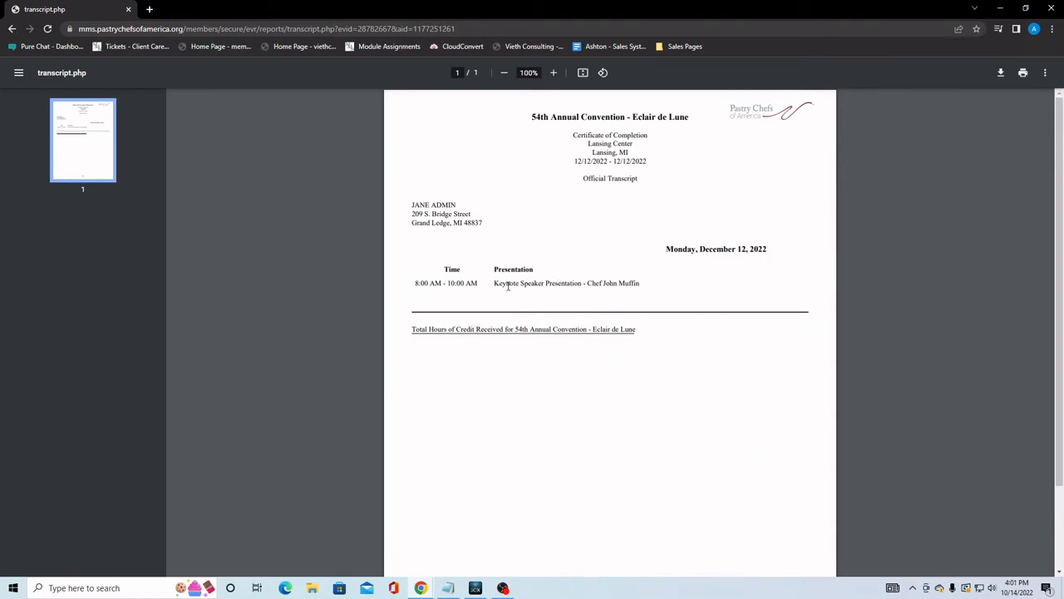
drag(415, 284, 652, 283)
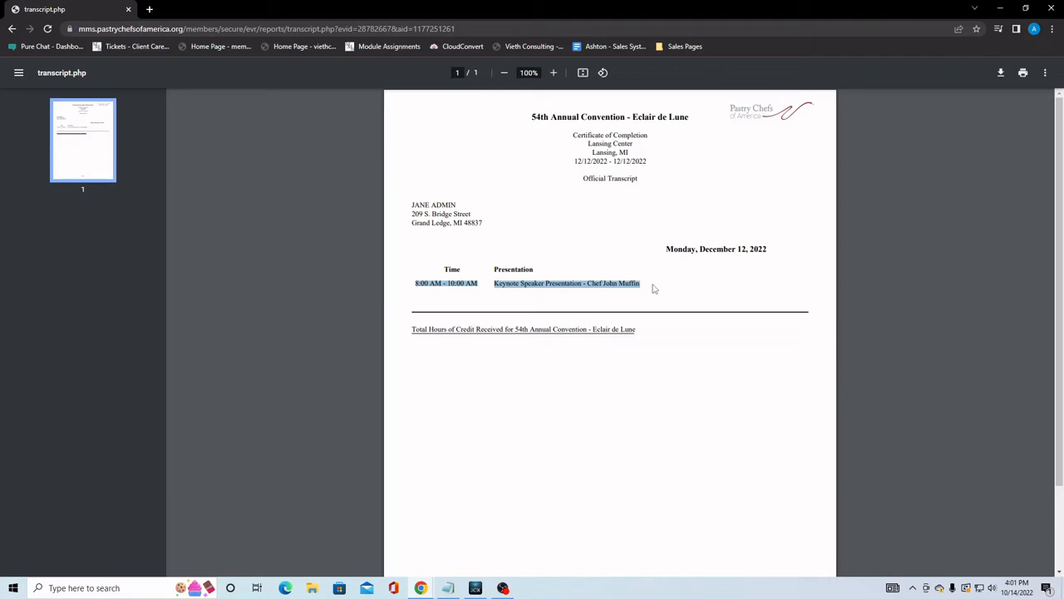
click(703, 295)
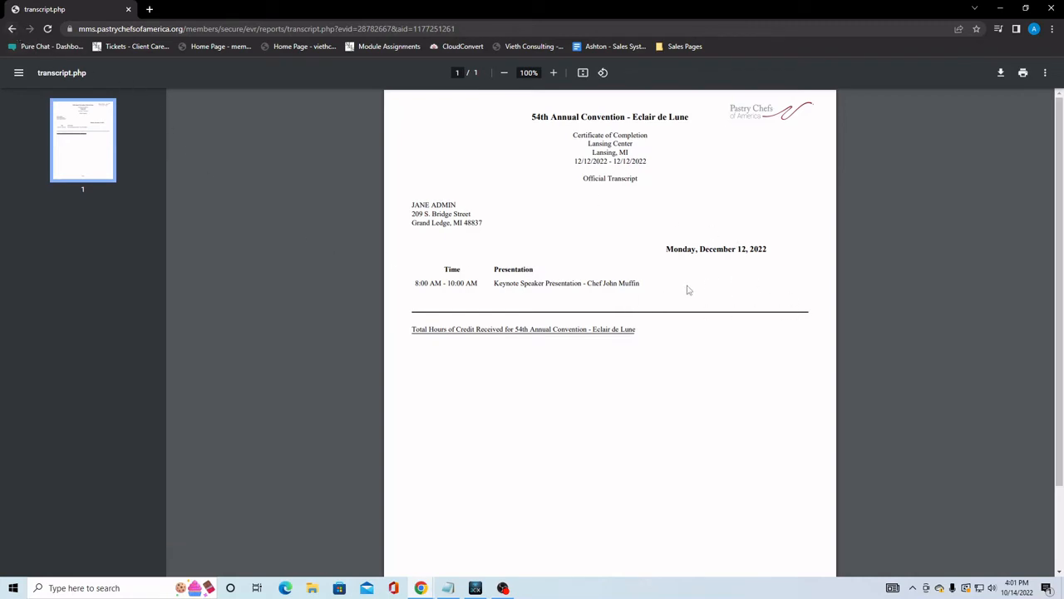
click(12, 28)
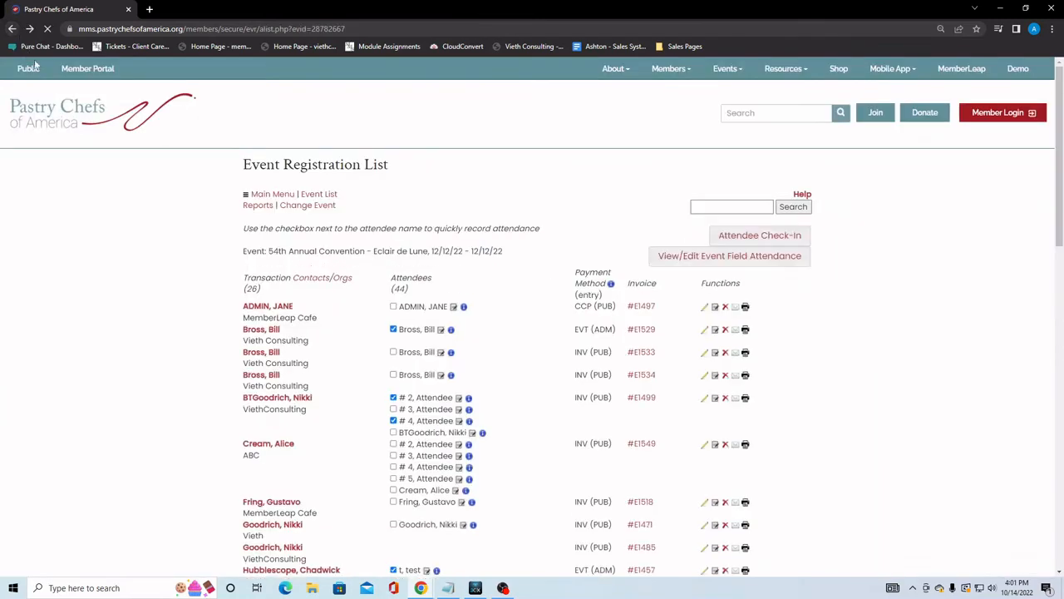
Open the broadcast messages of 54th Annual Convention - Eclair de Lune and edit the "Test" message dated 07/22/2022
click(333, 198)
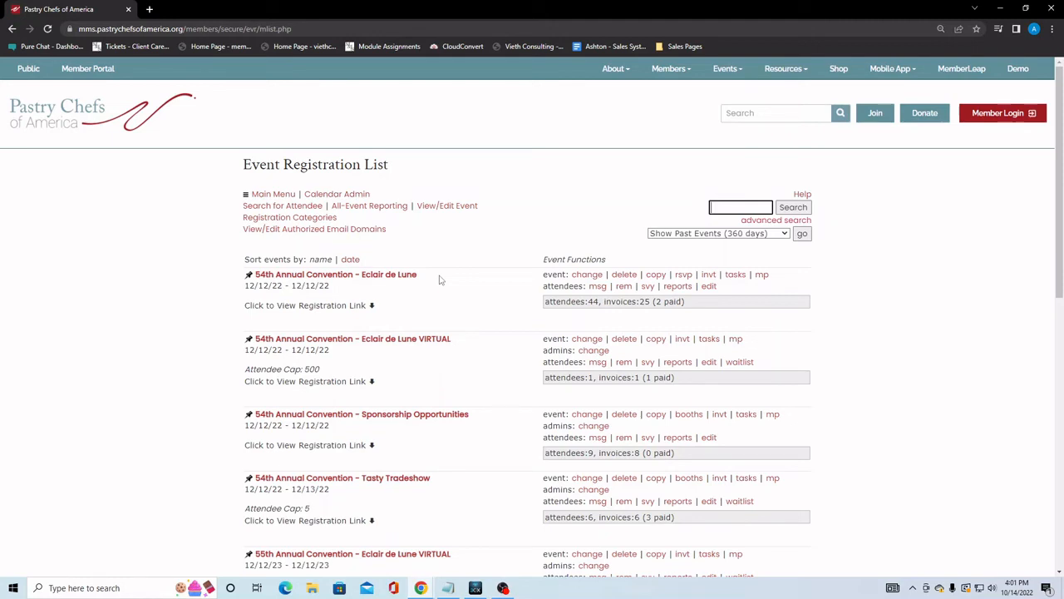
drag(543, 286, 584, 287)
click(600, 289)
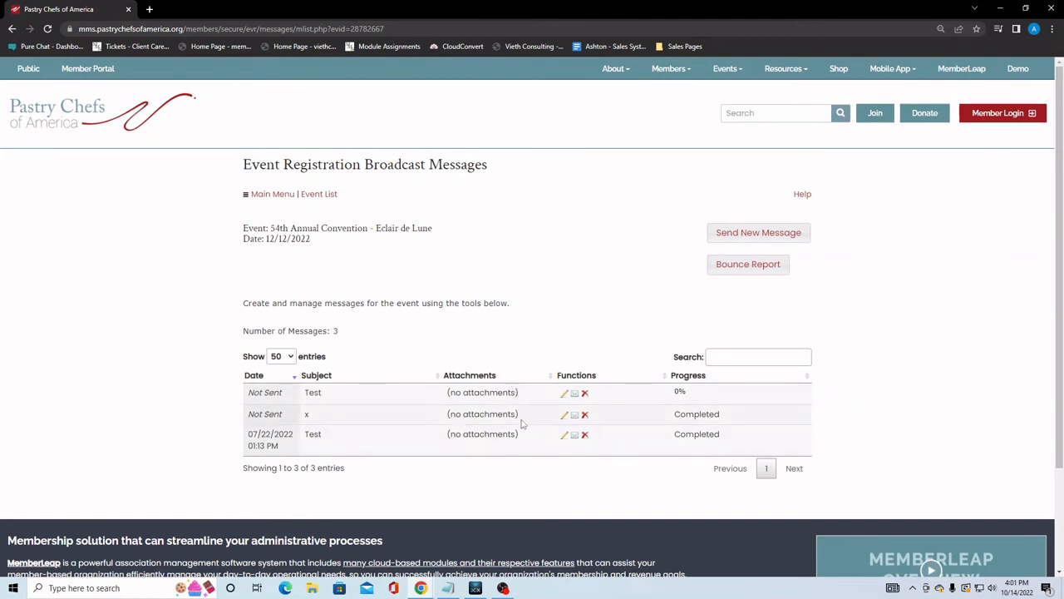
click(564, 439)
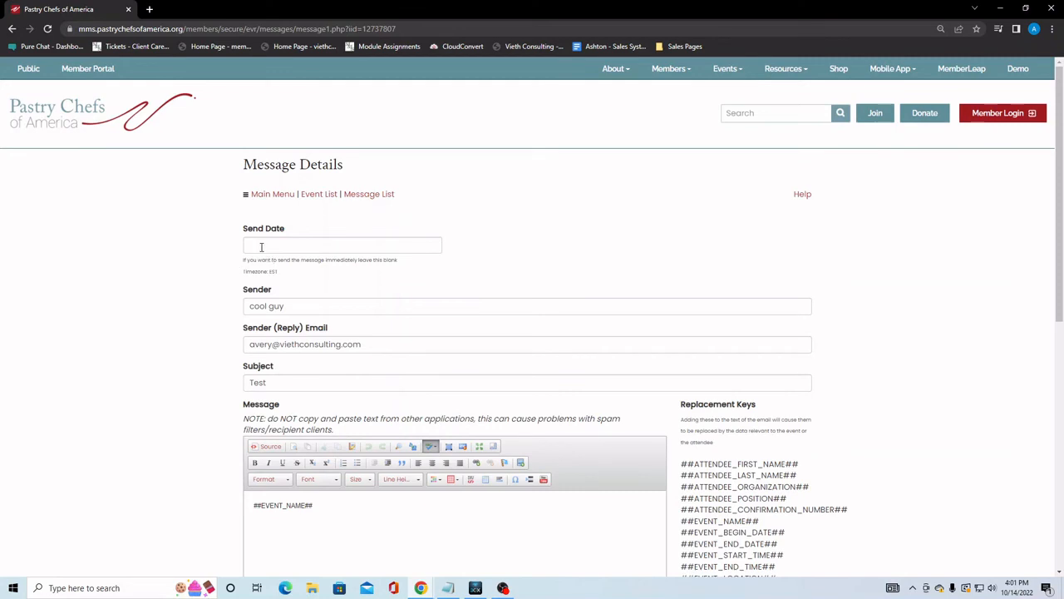
Set the message to include transcripts in emails (if applicable) and continue to its attachments
scroll(291, 241, down, 2)
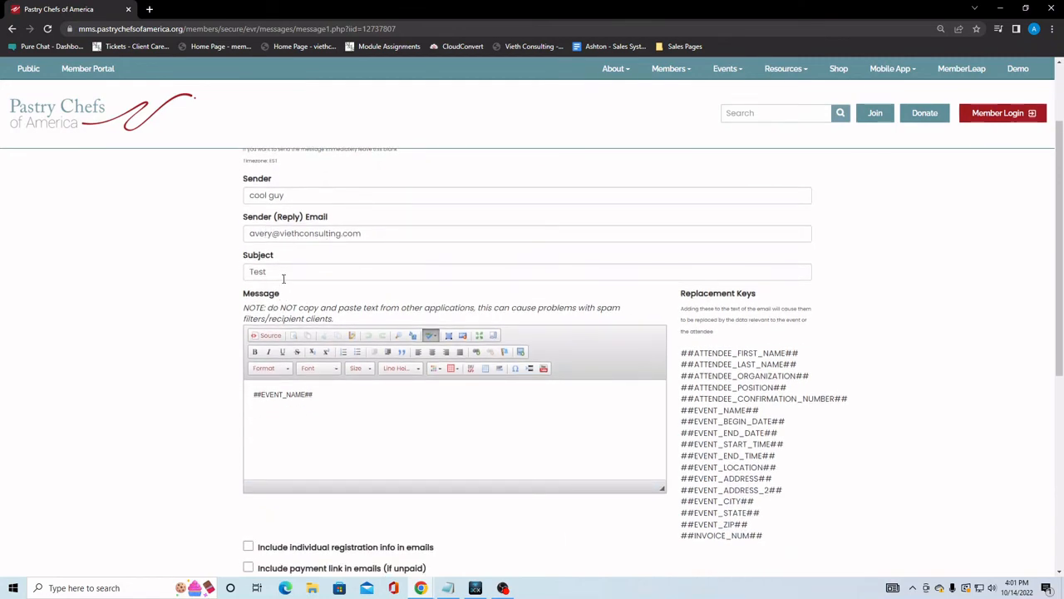
scroll(366, 395, down, 2)
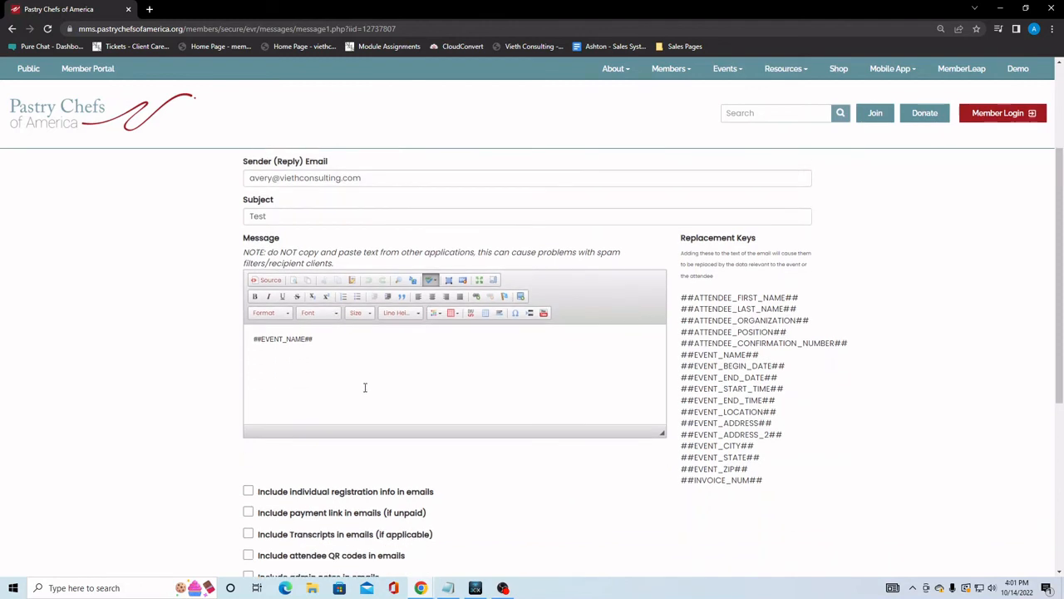
scroll(349, 388, down, 1)
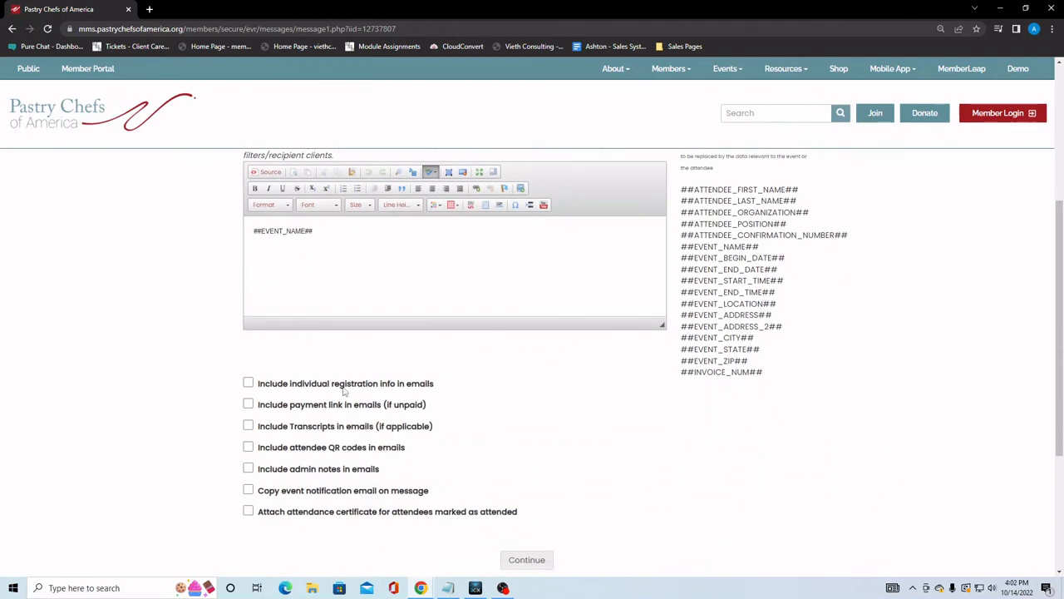
click(249, 426)
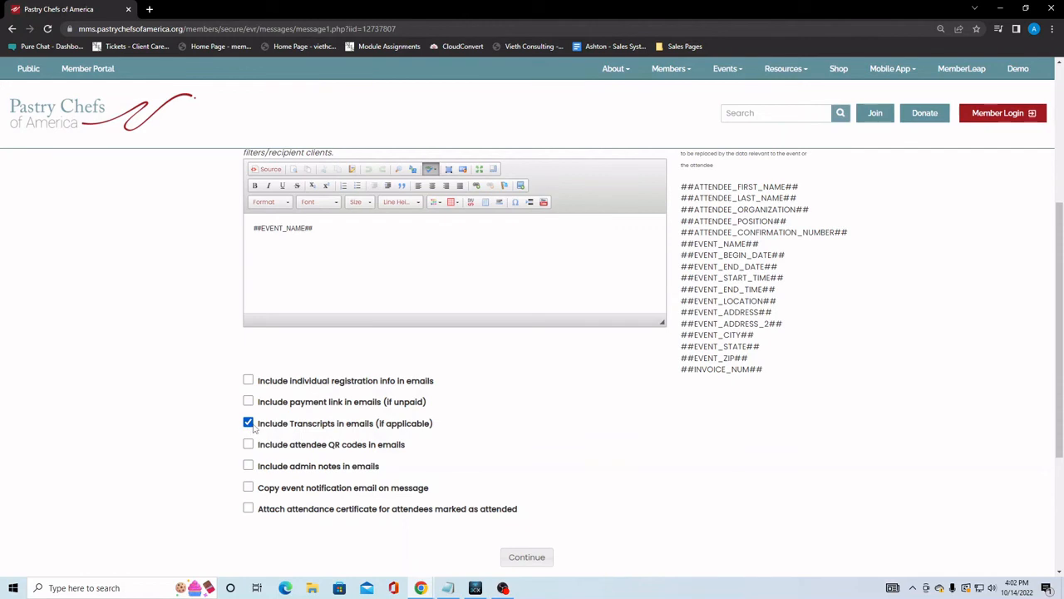
click(514, 558)
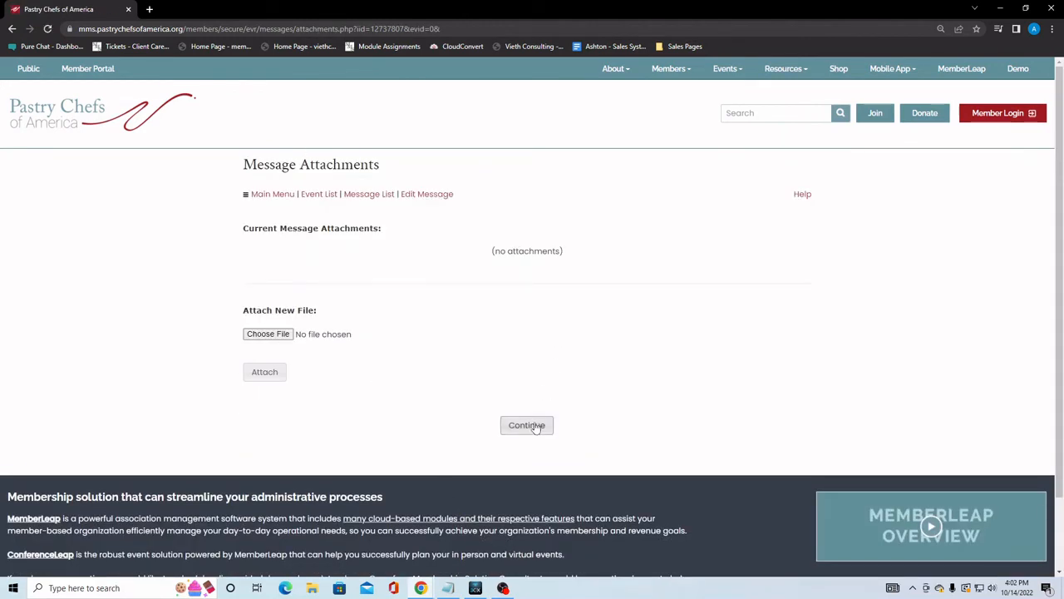
Continue without attaching a file and restrict the attendee selection criteria to those eligible for transcript, keeping all packages included
click(536, 426)
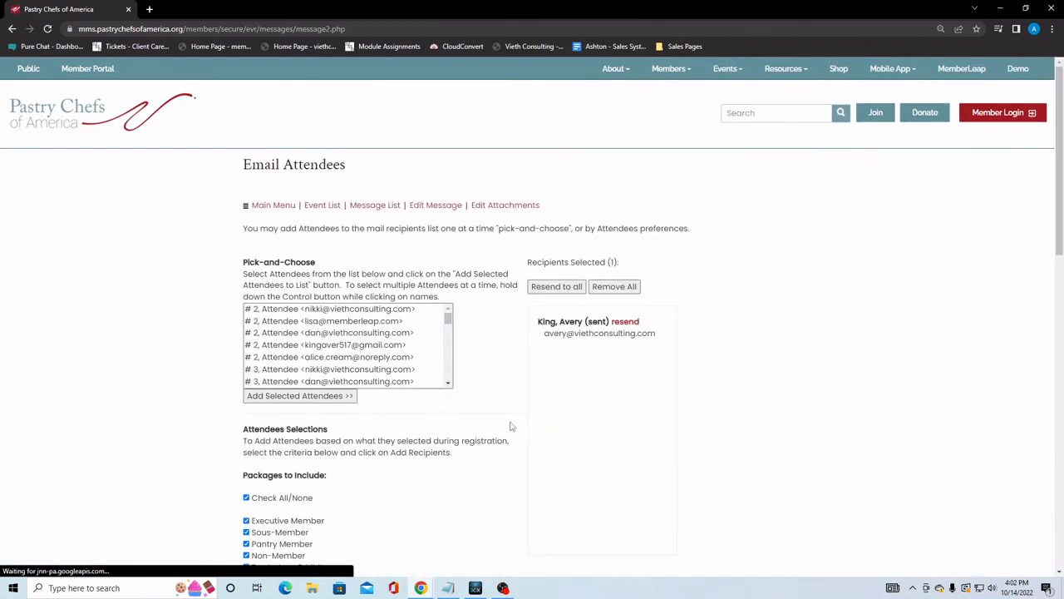
scroll(483, 369, down, 2)
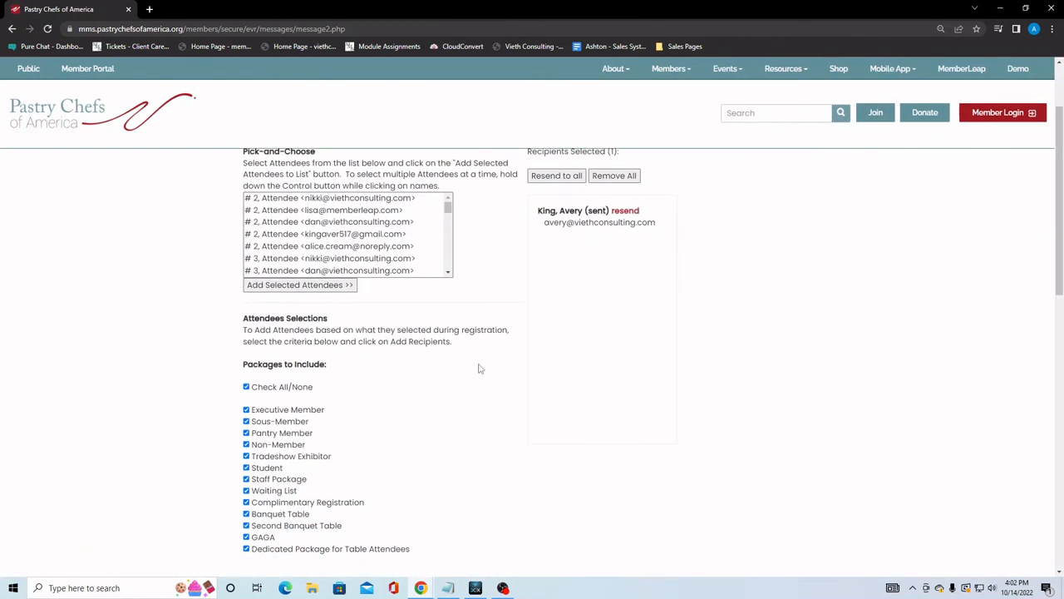
scroll(480, 369, down, 3)
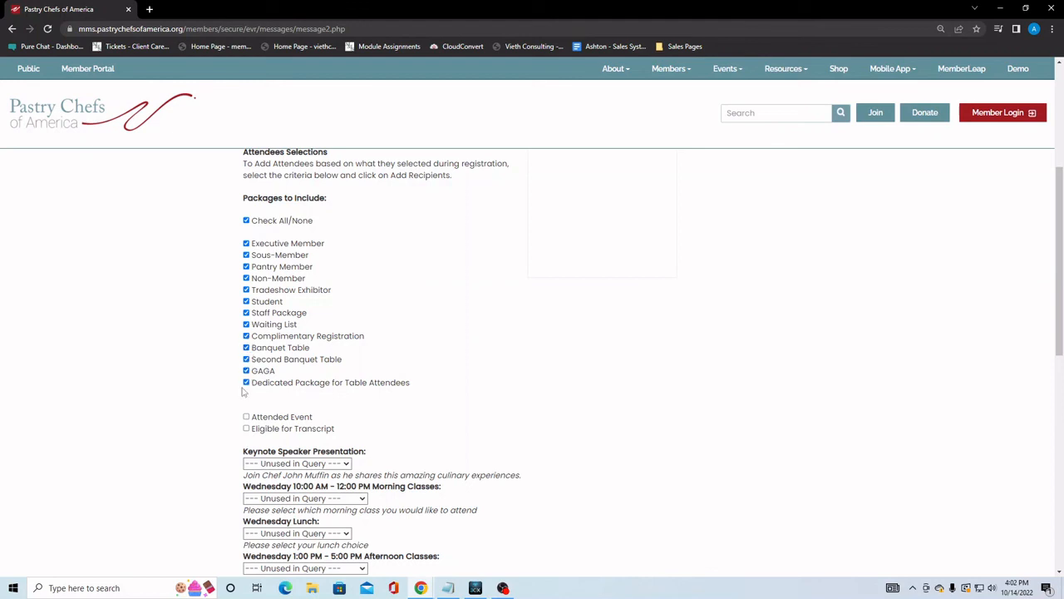
click(246, 429)
click(246, 429)
click(246, 429)
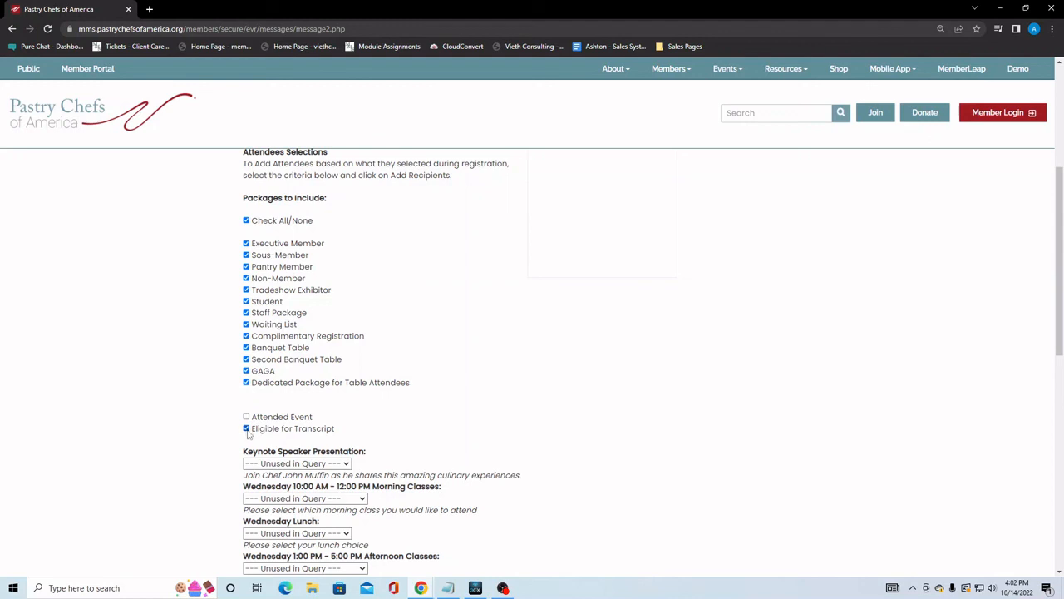